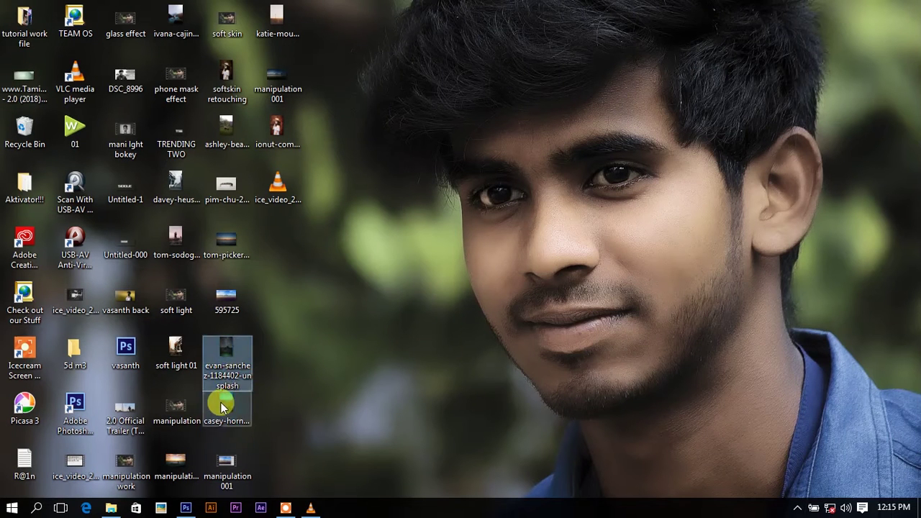
- Drag casey-horner-546529-unsplash.jpg onto Photoshop to load it in Camera Raw 7.0
{"action": "mouse_move", "coordinate": [225, 410]}
{"action": "left_mouse_down"}
{"action": "mouse_move", "coordinate": [195, 509]}
{"action": "mouse_move", "coordinate": [275, 341]}
{"action": "left_mouse_up"}
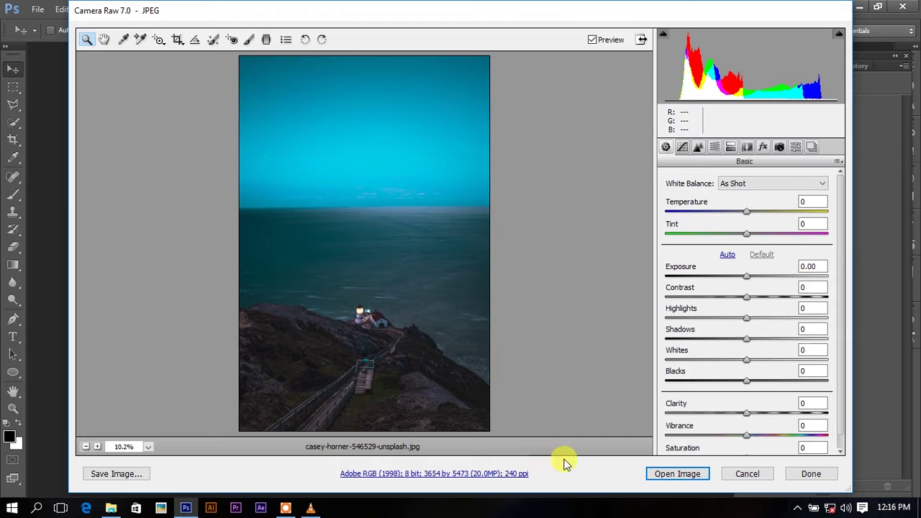
- Open the lighthouse photo as a document, adjust the zoom, and show the Layers panel
{"action": "left_click", "coordinate": [691, 475]}
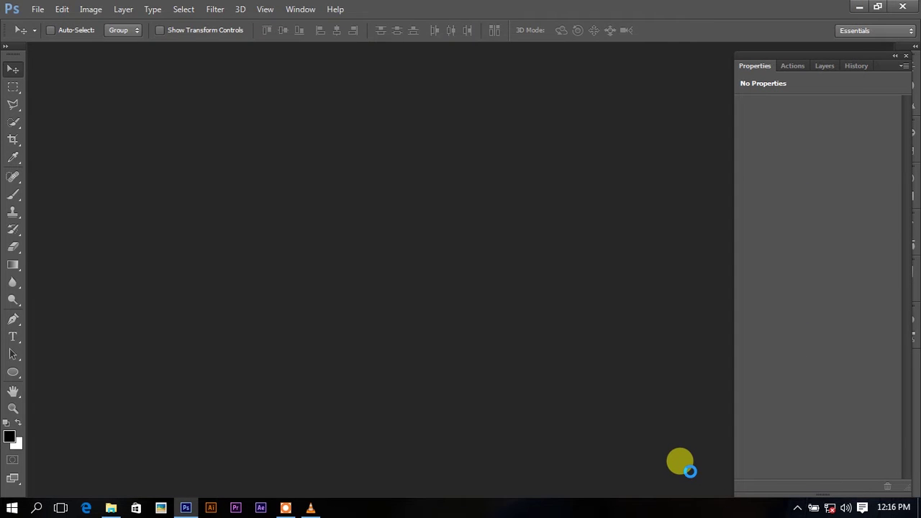
{"action": "key", "text": "ctrl+plus"}
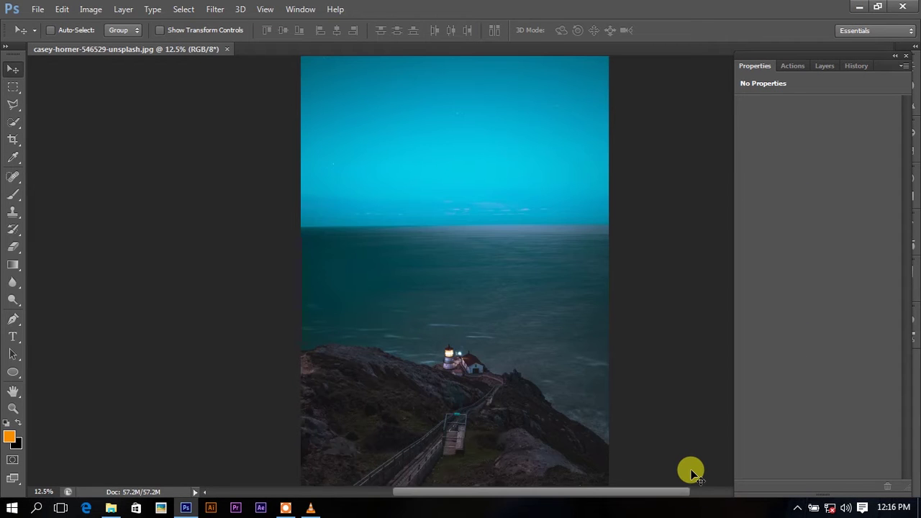
{"action": "key", "text": "ctrl+minus"}
{"action": "left_click", "coordinate": [833, 65]}
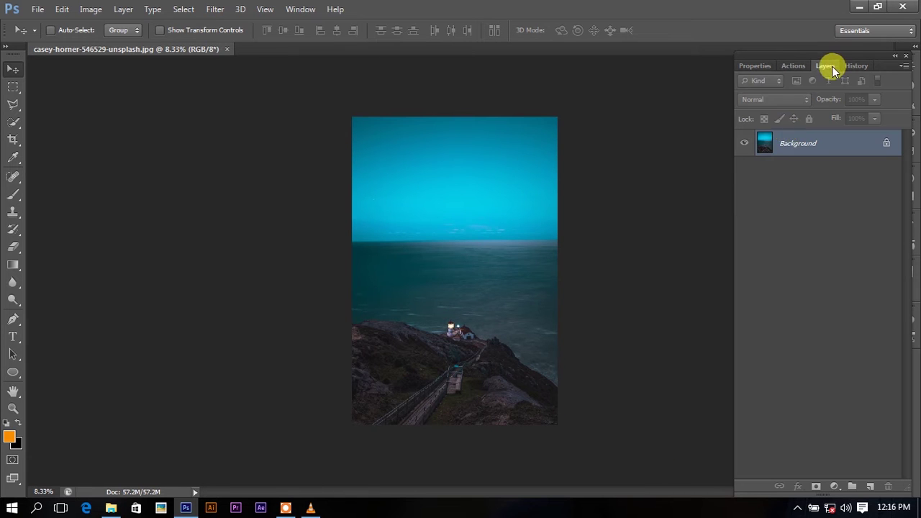
{"action": "key", "text": "ctrl+plus"}
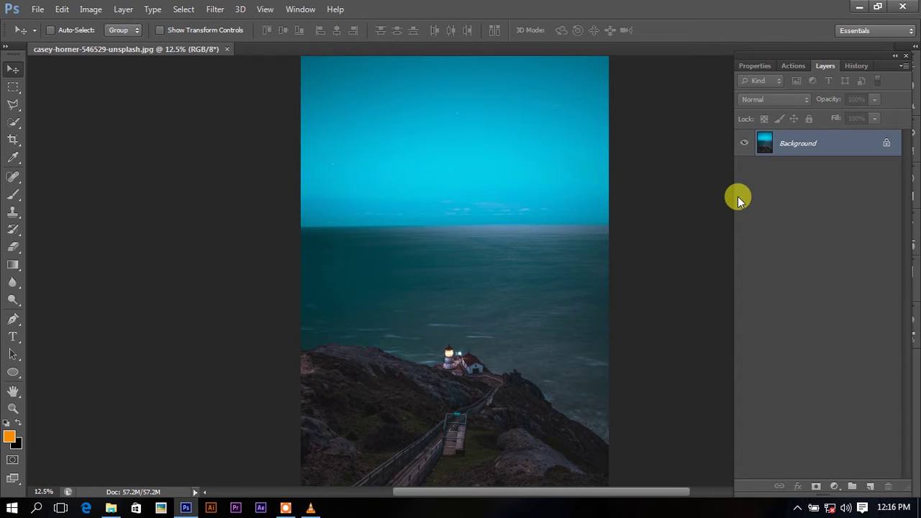
{"action": "scroll", "coordinate": [415, 252], "scroll_direction": "up", "scroll_amount": 2}
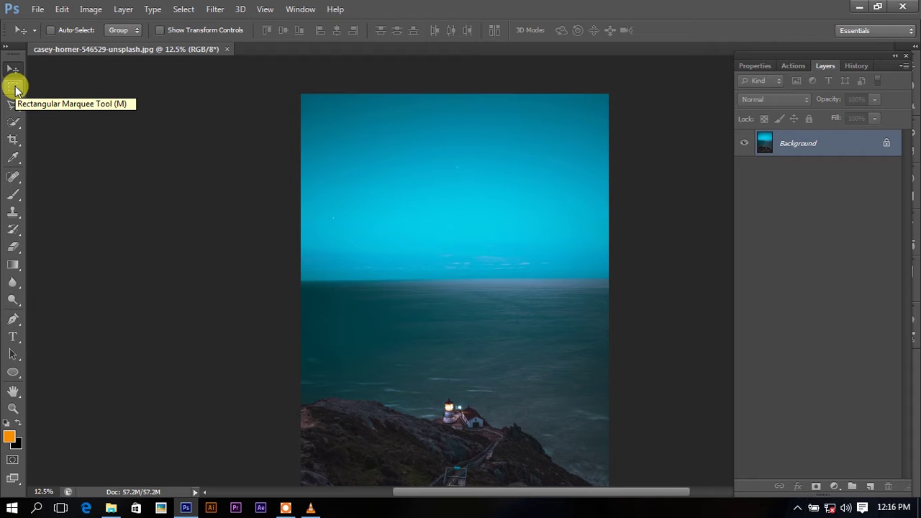
- Duplicate the Background and copy the marquee-selected sky onto its own Layer 2
{"action": "left_click", "coordinate": [13, 86]}
{"action": "left_click_drag", "start_coordinate": [282, 74], "coordinate": [669, 280]}
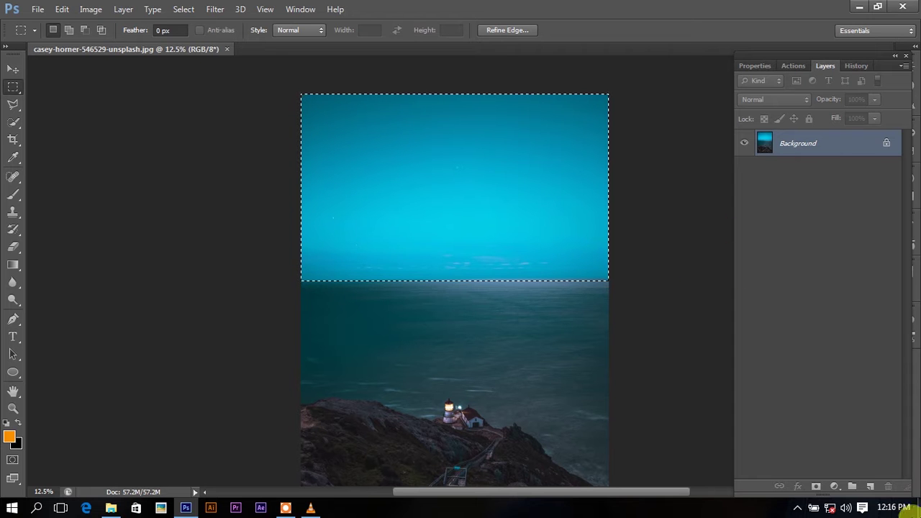
{"action": "left_click", "coordinate": [870, 487]}
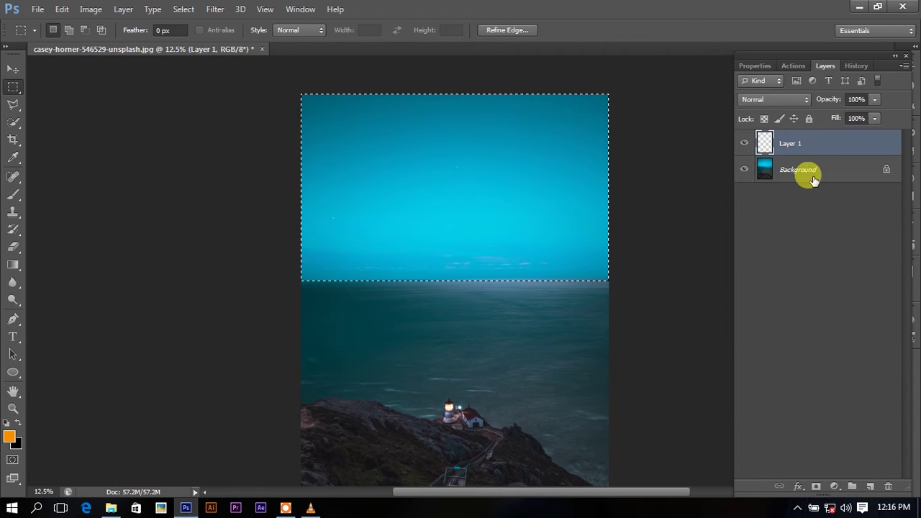
{"action": "left_click_drag", "start_coordinate": [806, 173], "coordinate": [870, 487]}
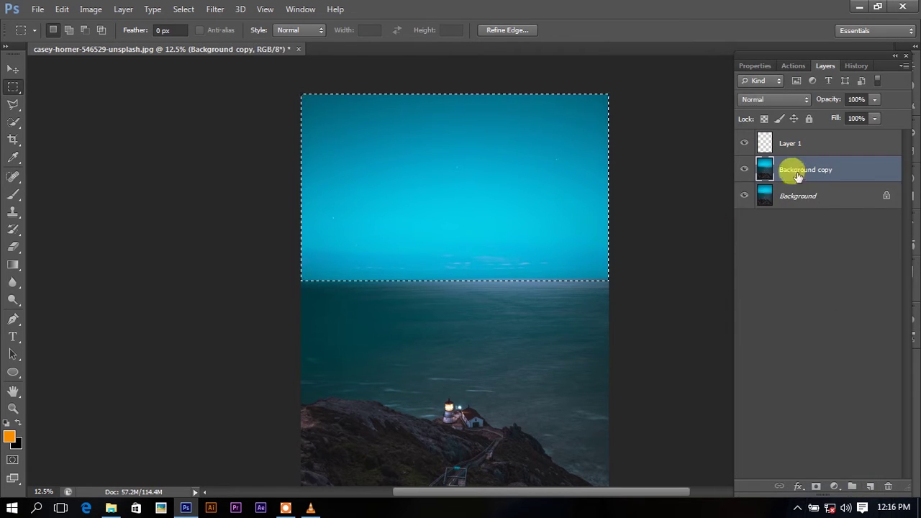
{"action": "key", "text": "ctrl+j"}
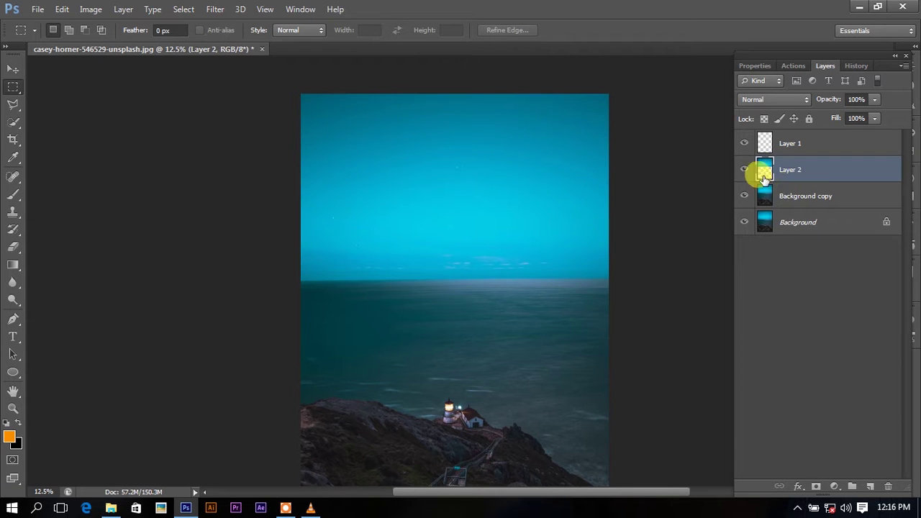
- Copy the inverse of the sky from Background copy onto Layer 3 and hide the originals
{"action": "left_click", "coordinate": [764, 169], "text": "ctrl"}
{"action": "left_click", "coordinate": [766, 196]}
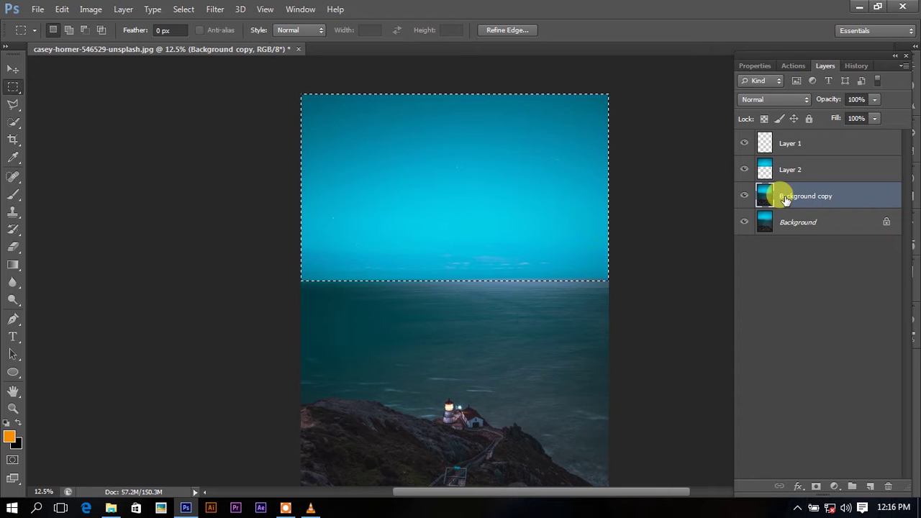
{"action": "right_click", "coordinate": [486, 164]}
{"action": "left_click", "coordinate": [504, 188]}
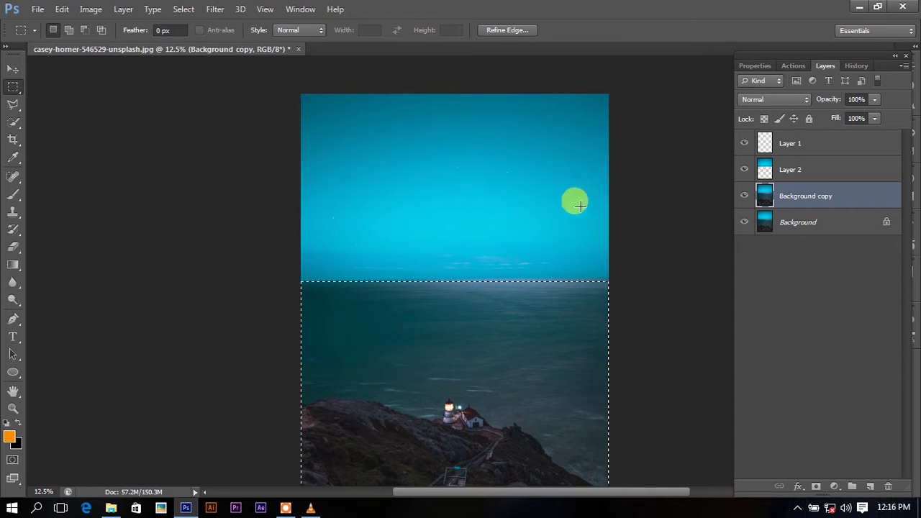
{"action": "key", "text": "ctrl+j"}
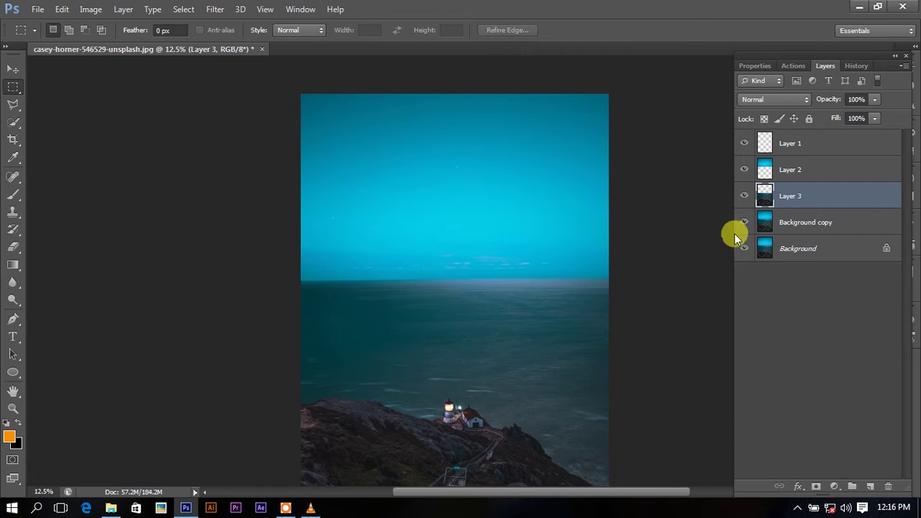
{"action": "left_click", "coordinate": [744, 248]}
{"action": "left_click", "coordinate": [744, 170]}
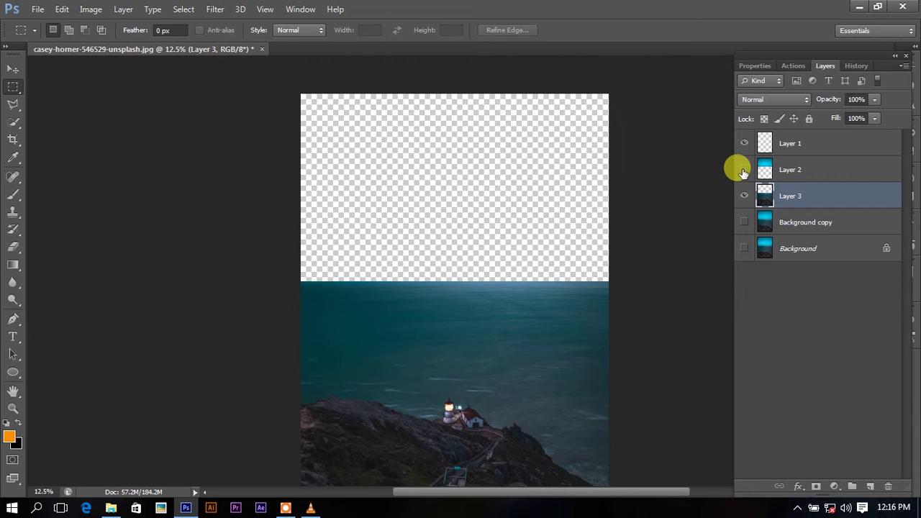
{"action": "left_click", "coordinate": [745, 170]}
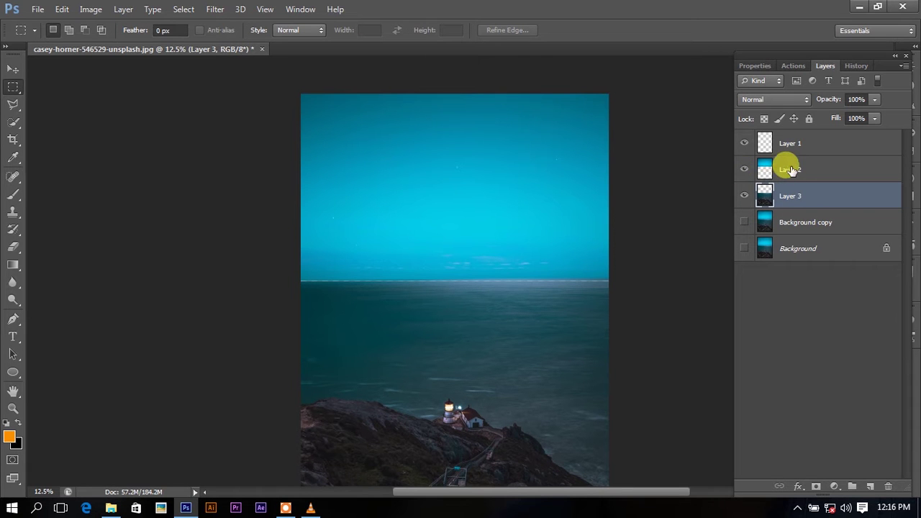
{"action": "left_click", "coordinate": [792, 170]}
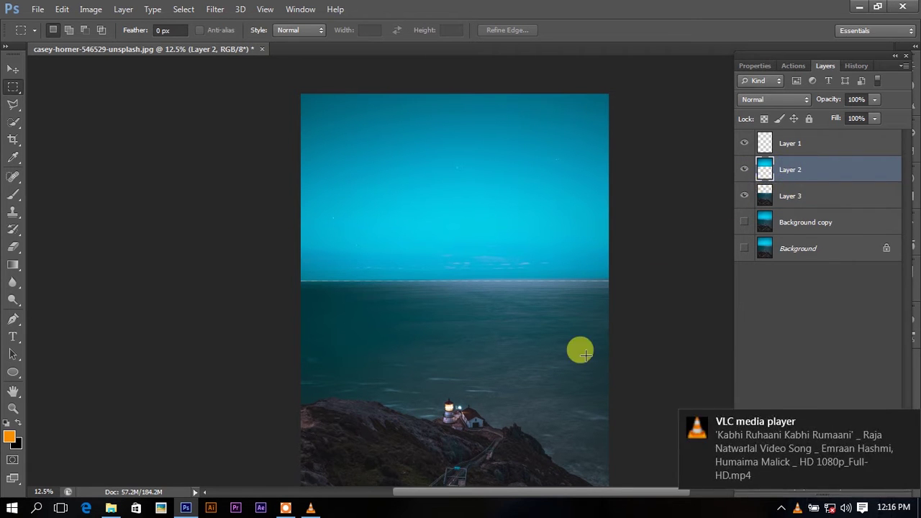
- Move sky Layer 2 below Layer 3 and stretch it down past the horizon to about 110%
{"action": "left_click", "coordinate": [744, 171]}
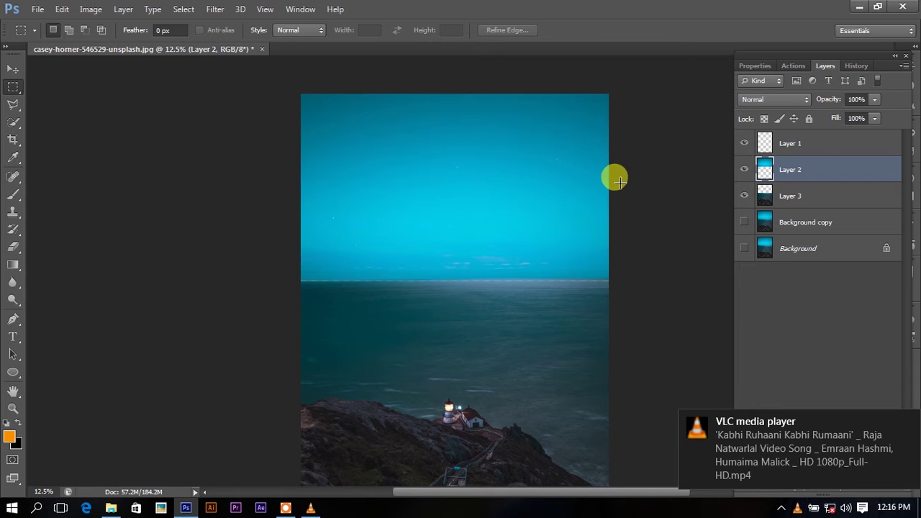
{"action": "key", "text": "ctrl+t"}
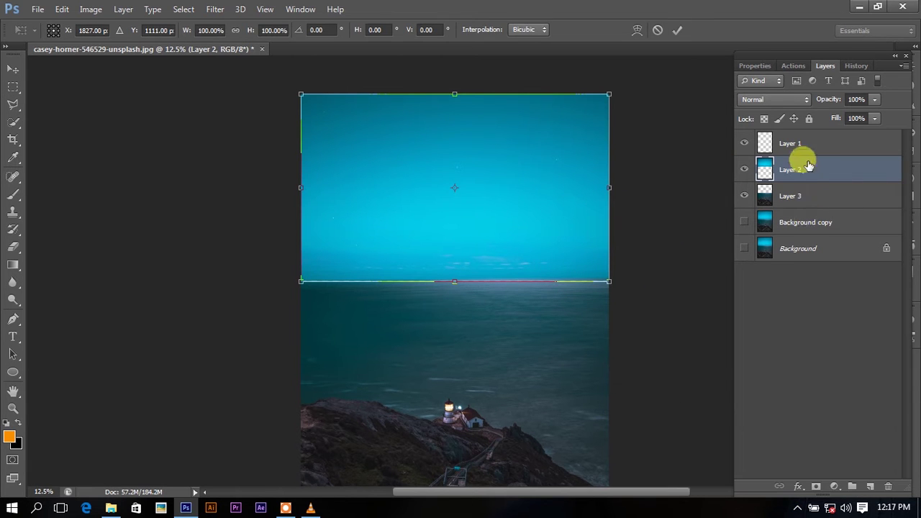
{"action": "key", "text": "Return"}
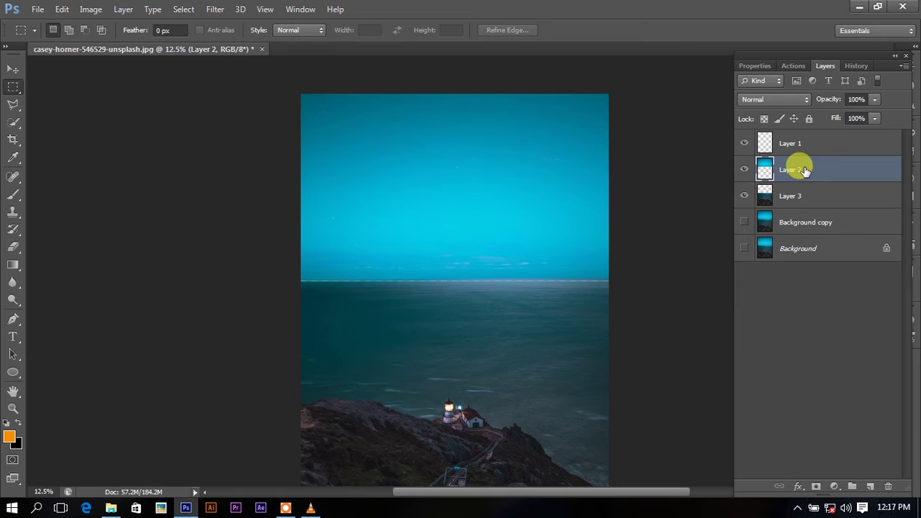
{"action": "left_click_drag", "start_coordinate": [805, 170], "coordinate": [813, 206]}
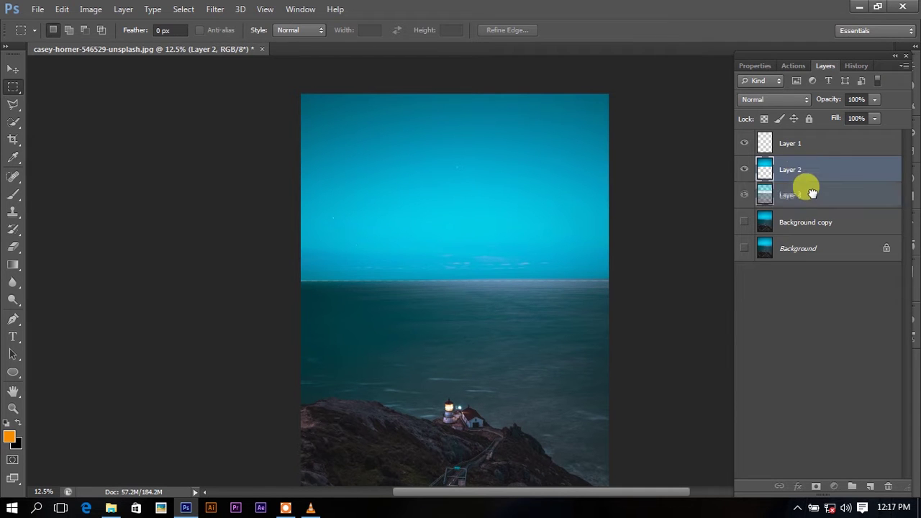
{"action": "key", "text": "ctrl+t"}
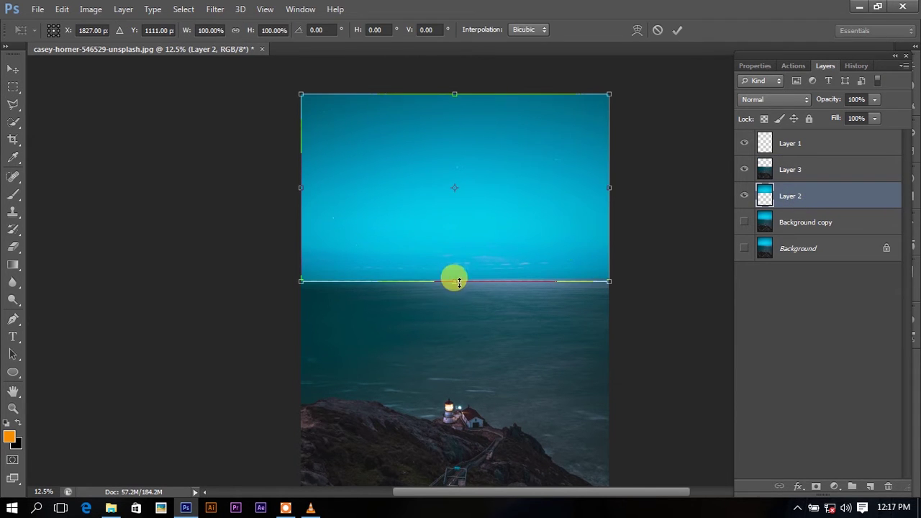
{"action": "left_click_drag", "start_coordinate": [454, 280], "coordinate": [455, 300]}
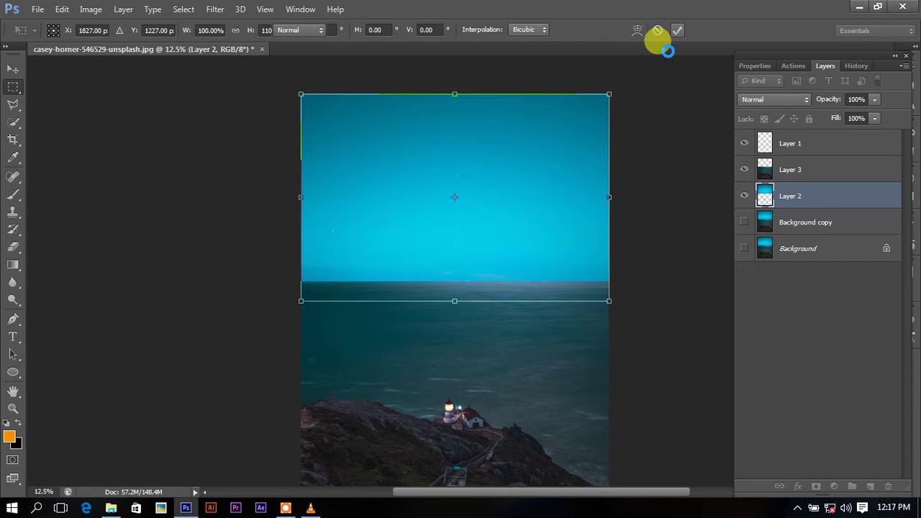
{"action": "key", "text": "Return"}
- Switch to the Move tool, select the top layer, and minimise Photoshop to the desktop
{"action": "left_click", "coordinate": [13, 69]}
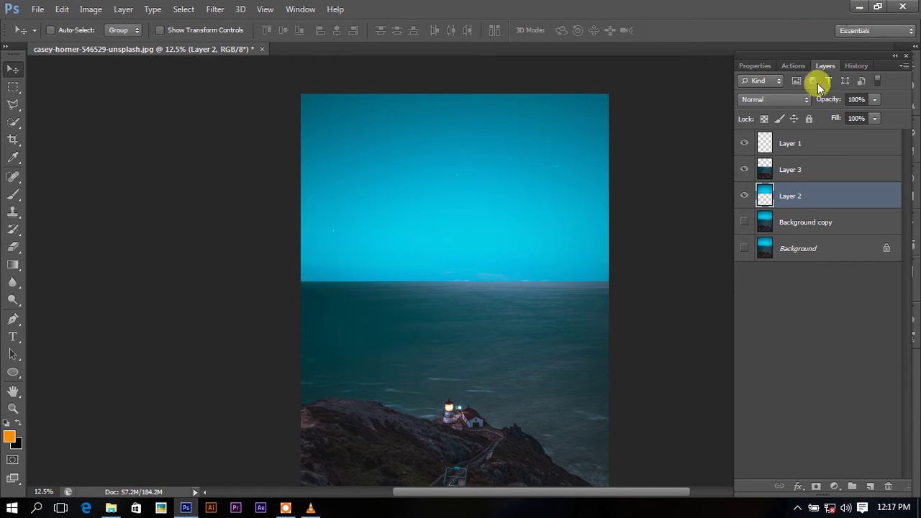
{"action": "left_click", "coordinate": [792, 141]}
{"action": "left_click", "coordinate": [878, 9]}
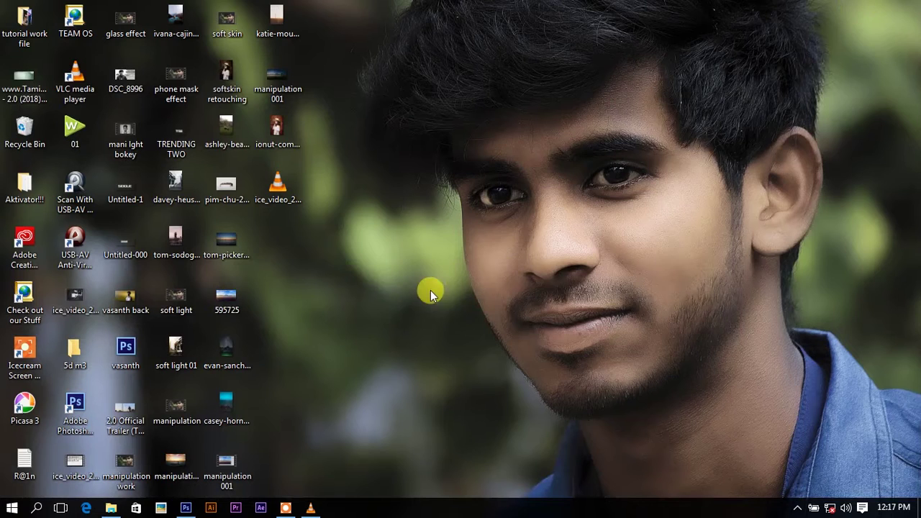
- Place evan-sanchez-1184402-unsplash.jpg as the top layer, accepting the Camera Raw settings
{"action": "left_click", "coordinate": [186, 507]}
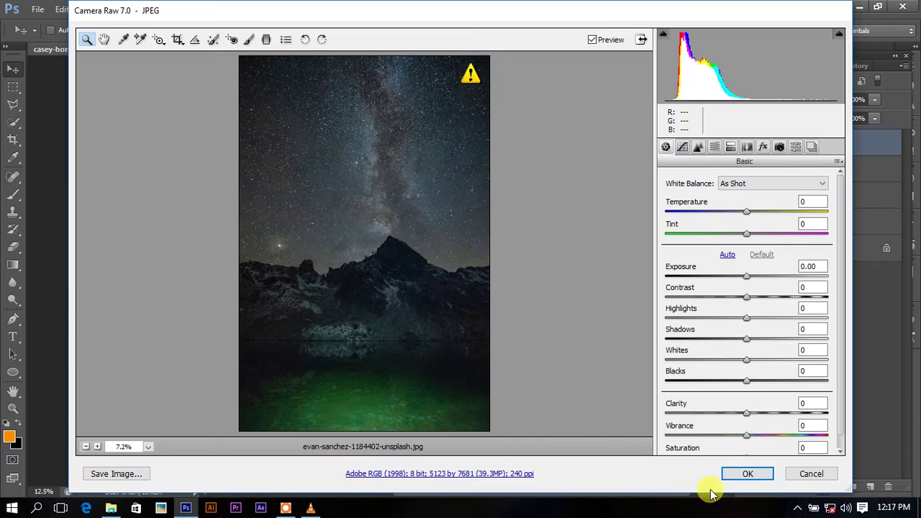
{"action": "left_click", "coordinate": [792, 476]}
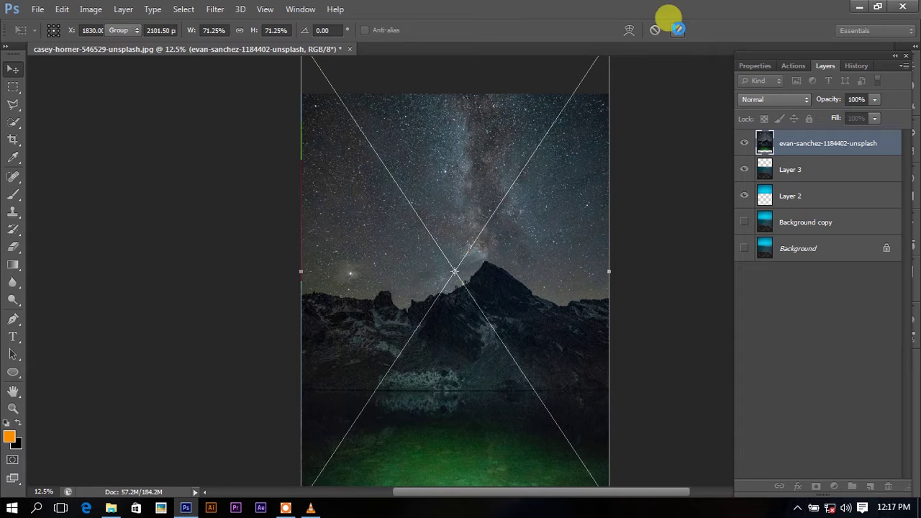
{"action": "left_click", "coordinate": [678, 30]}
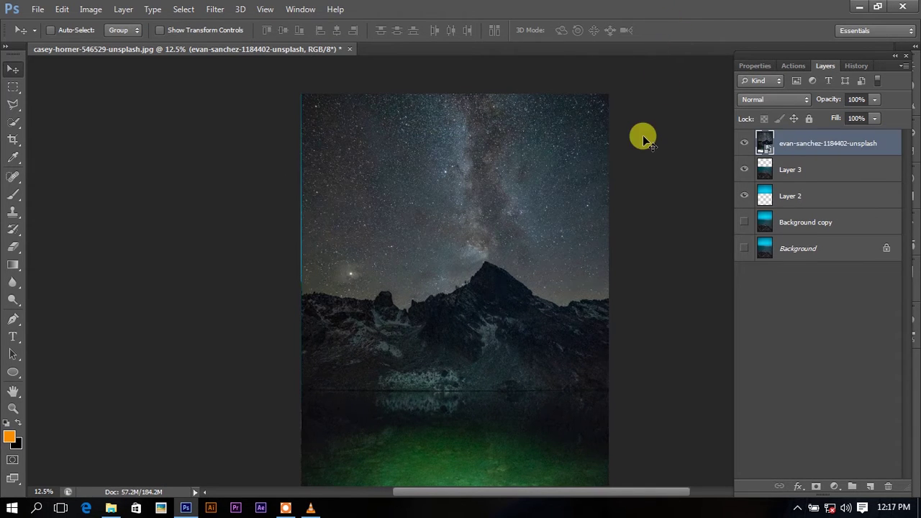
- Scale the Milky Way layer to about 80.75%, hide it, and select Layer 3
{"action": "key", "text": "ctrl+minus"}
{"action": "key", "text": "ctrl+t"}
{"action": "left_click_drag", "start_coordinate": [501, 200], "coordinate": [500, 238]}
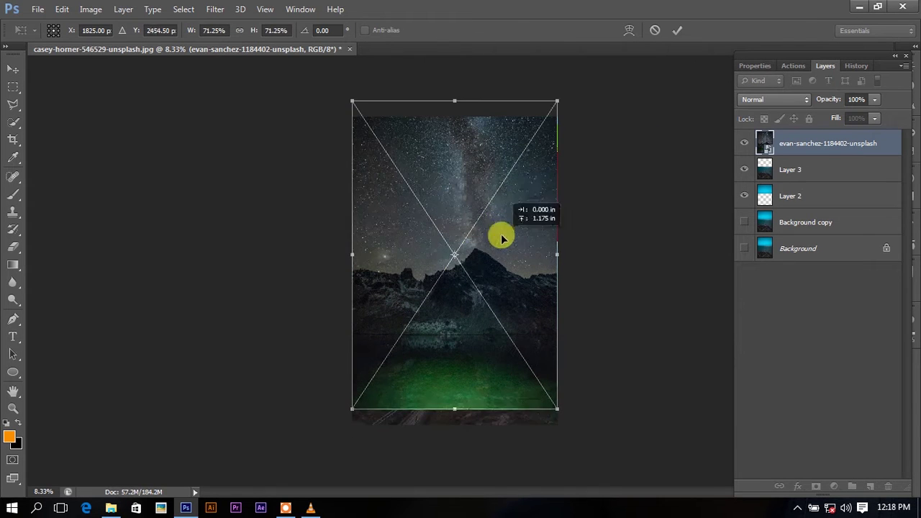
{"action": "left_click_drag", "start_coordinate": [556, 405], "coordinate": [572, 429]}
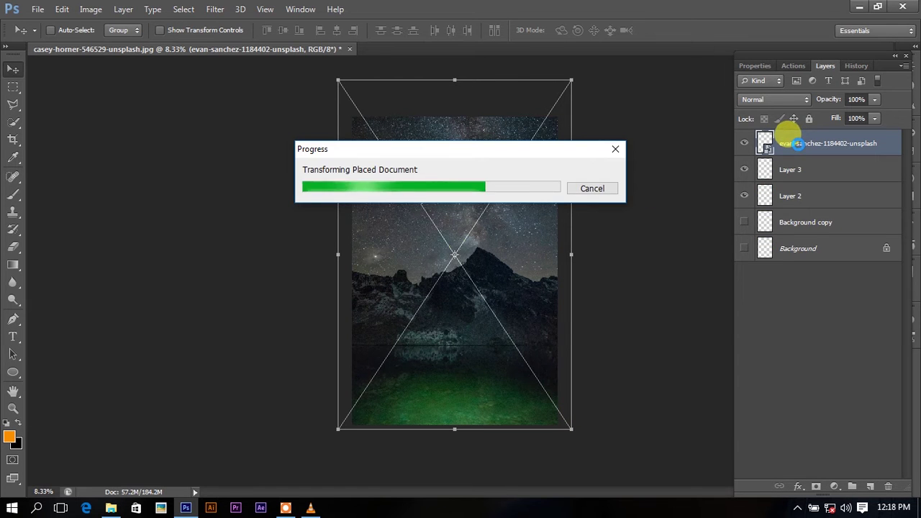
{"action": "left_click", "coordinate": [745, 144]}
{"action": "left_click", "coordinate": [791, 167]}
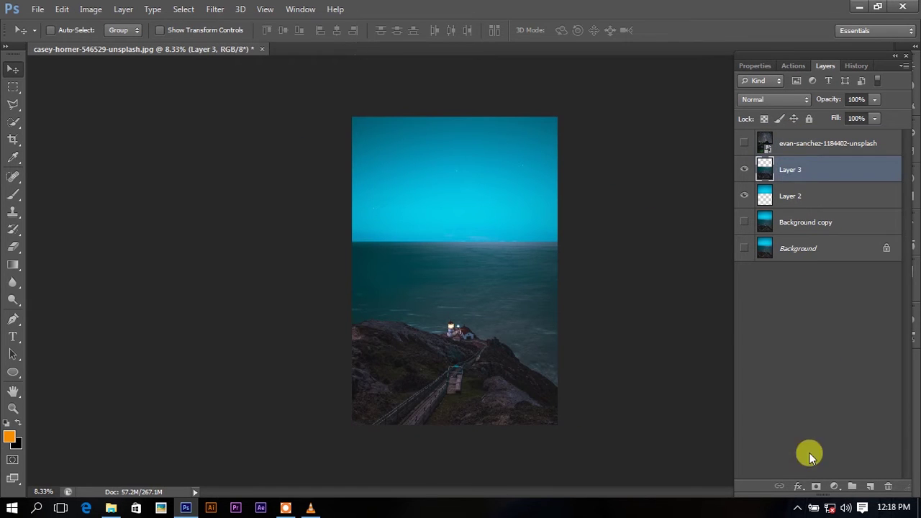
- Add empty Layer 4 and set both Gradient Editor stop colours to black (000000)
{"action": "left_click", "coordinate": [871, 488]}
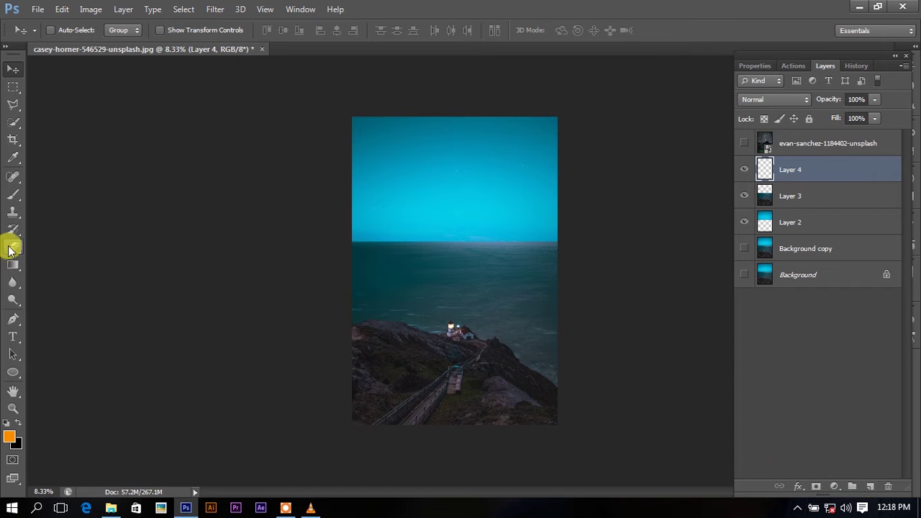
{"action": "left_click", "coordinate": [13, 264]}
{"action": "left_click", "coordinate": [63, 30]}
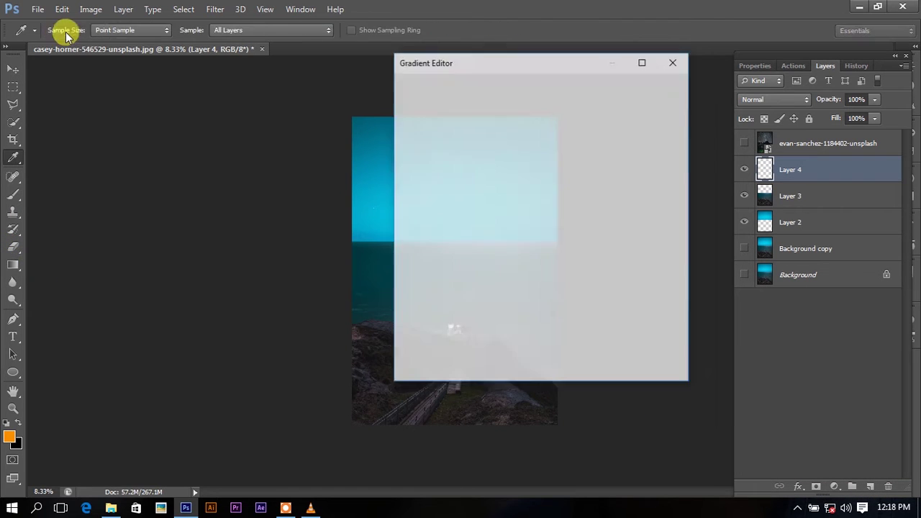
{"action": "double_click", "coordinate": [412, 293]}
{"action": "type", "text": "0"}
{"action": "key", "text": "Tab"}
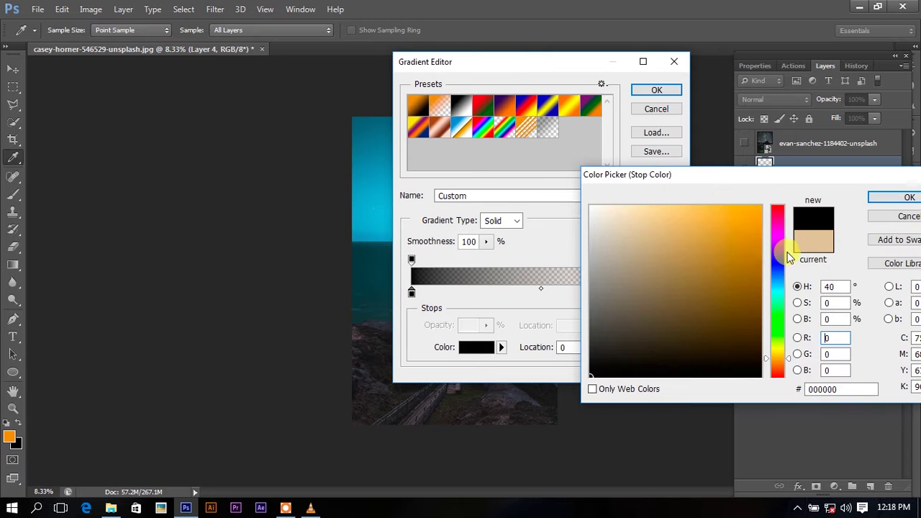
{"action": "left_click", "coordinate": [878, 202]}
{"action": "double_click", "coordinate": [670, 293]}
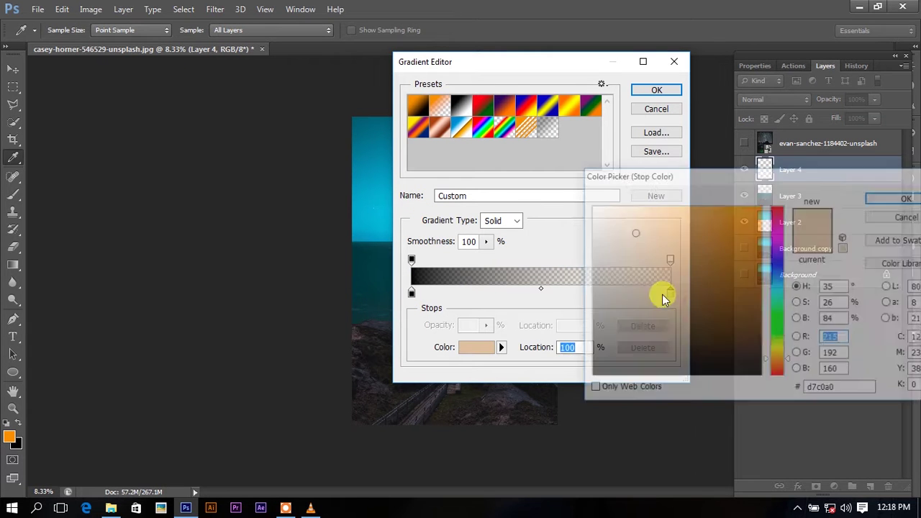
{"action": "type", "text": "0"}
{"action": "key", "text": "Return"}
- Paint a black gradient down from the top on Layer 4, then move it below Layer 3
{"action": "left_click", "coordinate": [656, 90]}
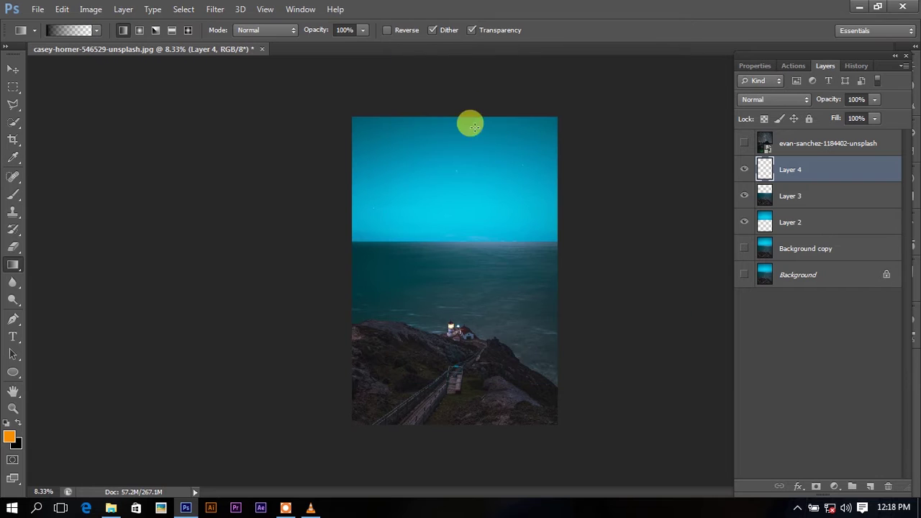
{"action": "mouse_move", "coordinate": [465, 119]}
{"action": "left_mouse_down"}
{"action": "mouse_move", "coordinate": [451, 324]}
{"action": "mouse_move", "coordinate": [457, 316]}
{"action": "left_mouse_up"}
{"action": "left_click_drag", "start_coordinate": [458, 121], "coordinate": [459, 341]}
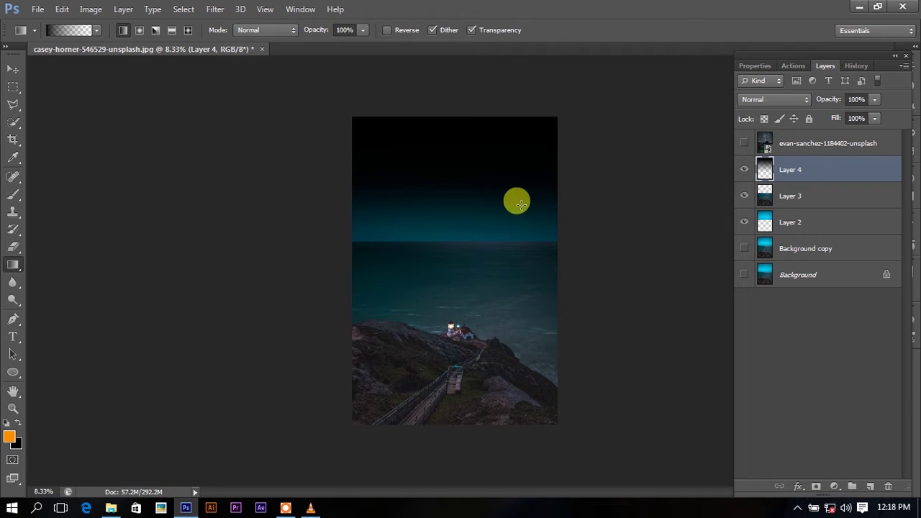
{"action": "left_click_drag", "start_coordinate": [817, 170], "coordinate": [810, 203]}
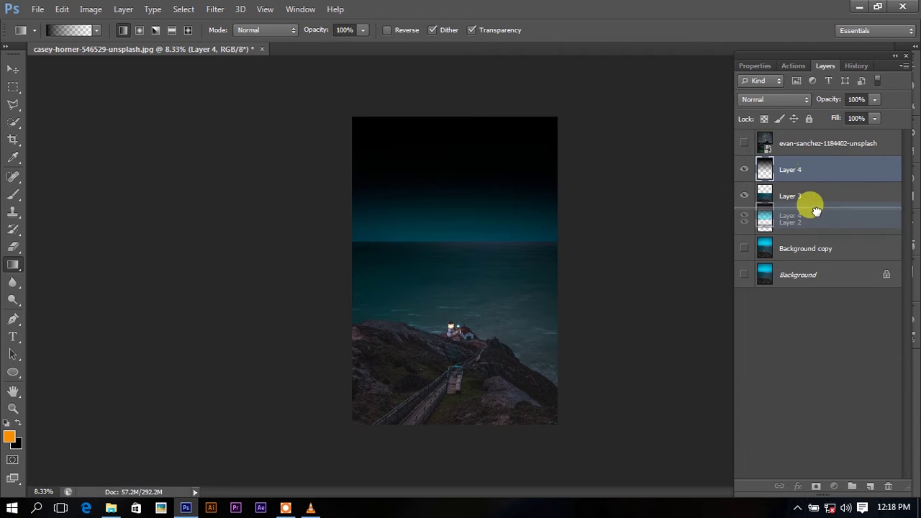
- Move the starry mountain layer below Layer 3, show it, and clip it to Layer 4
{"action": "left_click_drag", "start_coordinate": [811, 146], "coordinate": [817, 182]}
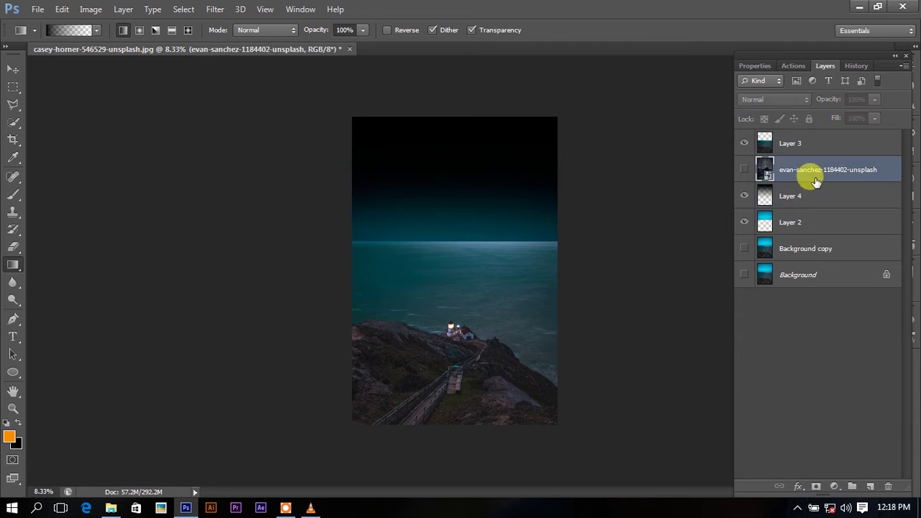
{"action": "right_click", "coordinate": [813, 173]}
{"action": "left_click", "coordinate": [744, 169]}
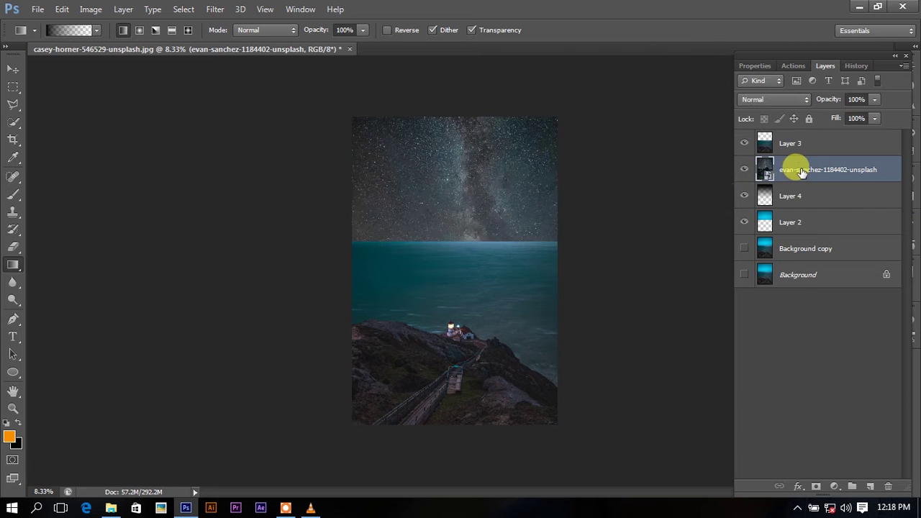
{"action": "right_click", "coordinate": [804, 172]}
{"action": "left_click", "coordinate": [547, 253]}
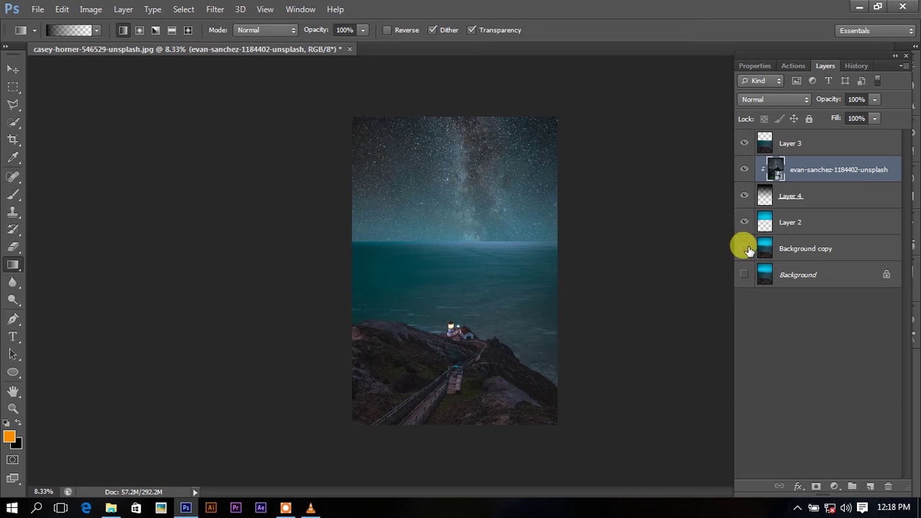
- Reposition the clipped starry photo so the mountain peak rises from the horizon
{"action": "key", "text": "ctrl+t"}
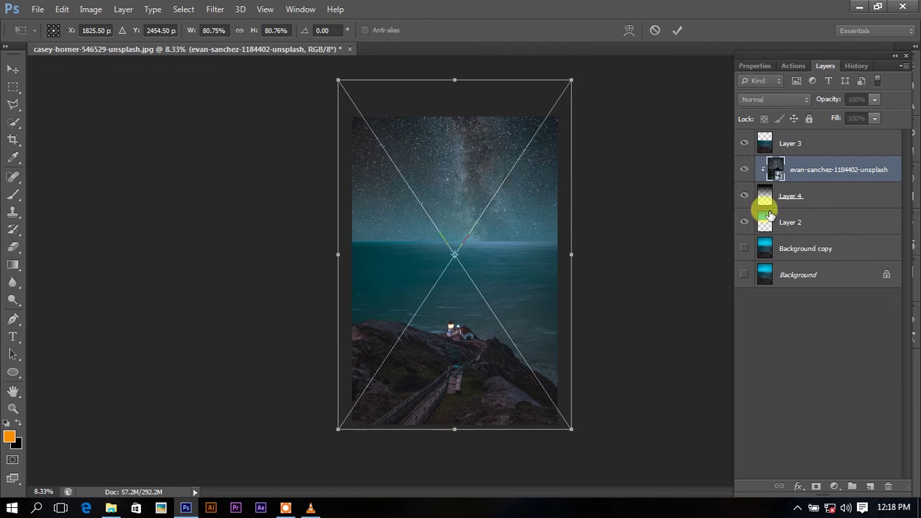
{"action": "mouse_move", "coordinate": [531, 243]}
{"action": "left_mouse_down"}
{"action": "mouse_move", "coordinate": [529, 144]}
{"action": "mouse_move", "coordinate": [518, 288]}
{"action": "mouse_move", "coordinate": [521, 216]}
{"action": "left_mouse_up"}
{"action": "right_click", "coordinate": [531, 173]}
{"action": "left_click", "coordinate": [522, 154]}
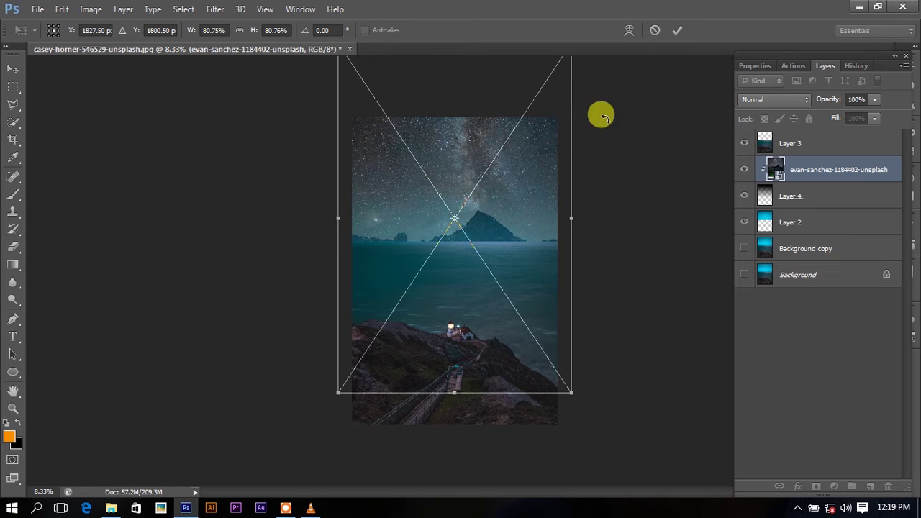
{"action": "left_click", "coordinate": [676, 30]}
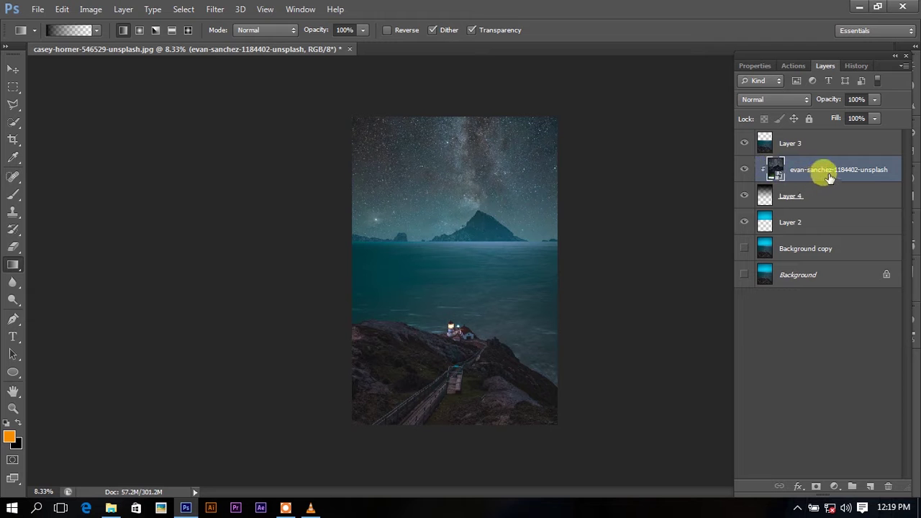
- Duplicate the starry mountain layer and move the copy to the top of the stack
{"action": "key", "text": "ctrl+j"}
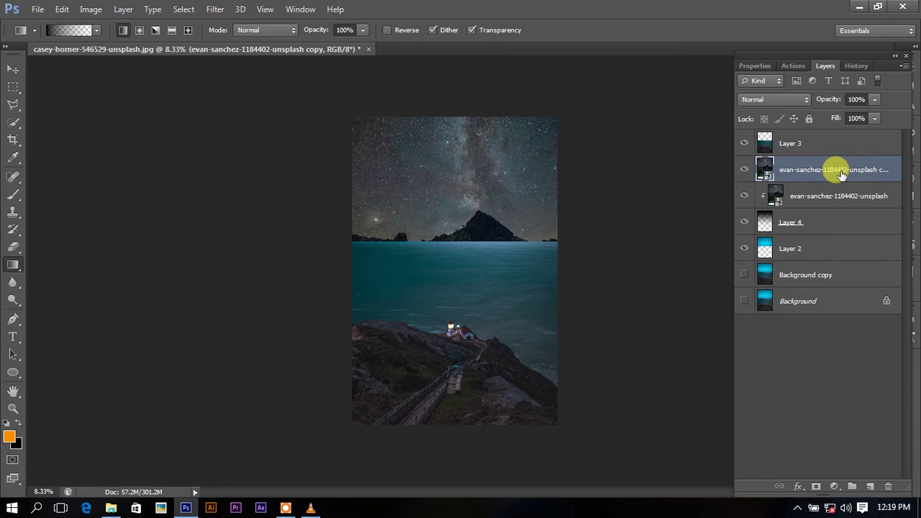
{"action": "left_click_drag", "start_coordinate": [828, 173], "coordinate": [818, 137]}
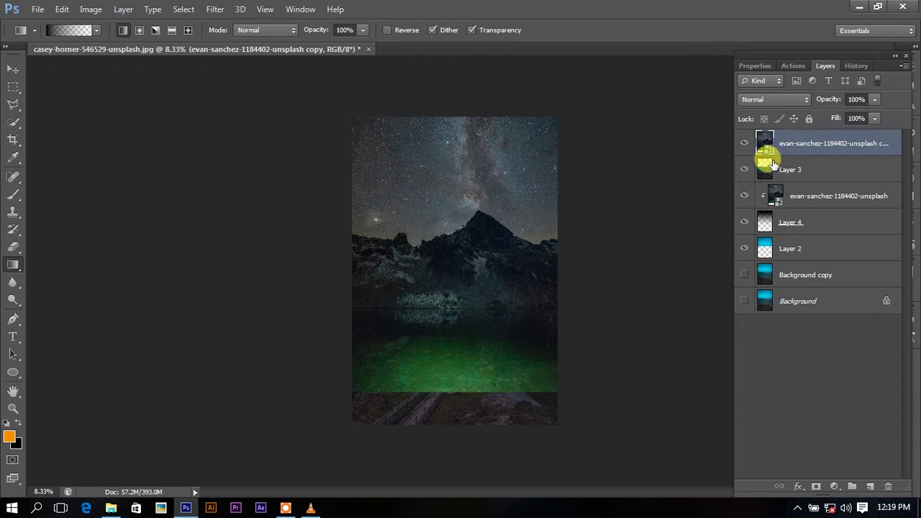
{"action": "left_click", "coordinate": [745, 150]}
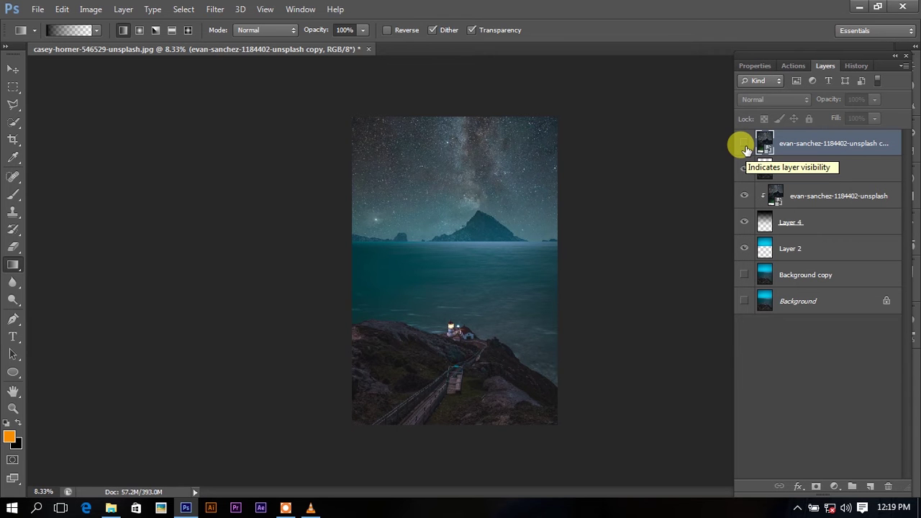
{"action": "left_click", "coordinate": [745, 146]}
- Move the top photo copy down and shrink it to 67.15%
{"action": "key", "text": "ctrl+t"}
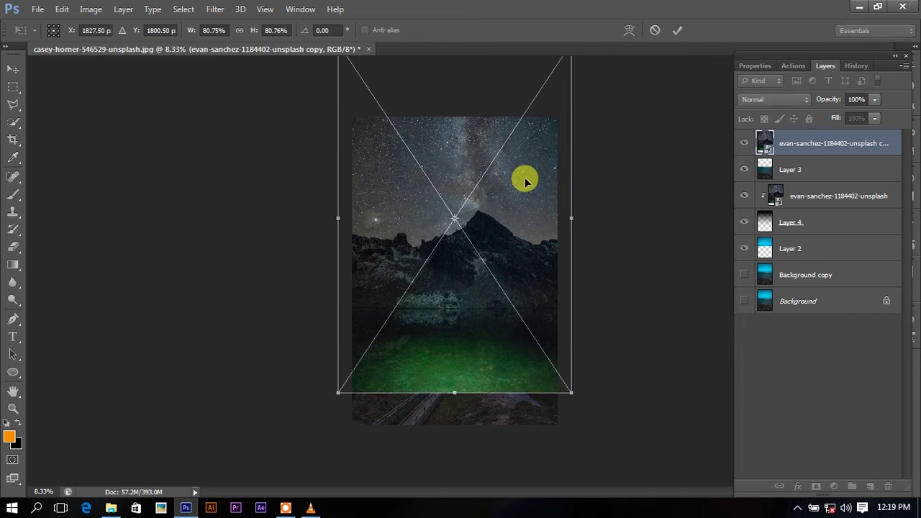
{"action": "mouse_move", "coordinate": [525, 183]}
{"action": "left_mouse_down"}
{"action": "mouse_move", "coordinate": [521, 250]}
{"action": "mouse_move", "coordinate": [526, 232]}
{"action": "left_mouse_up"}
{"action": "left_click_drag", "start_coordinate": [570, 99], "coordinate": [552, 130]}
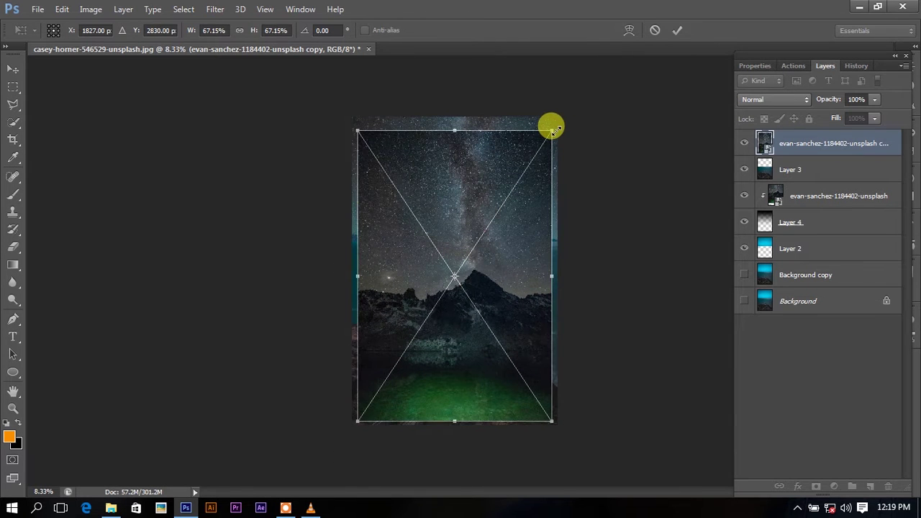
{"action": "left_click", "coordinate": [12, 85]}
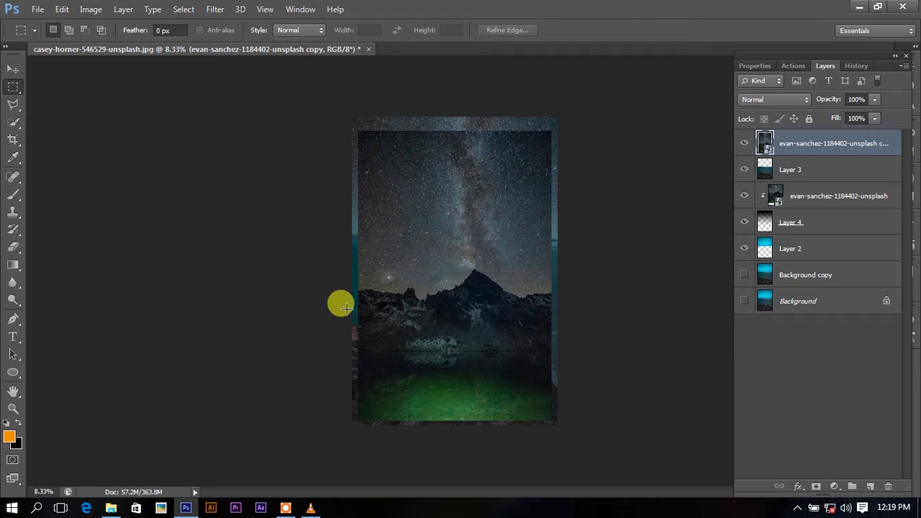
- Select the lower half of the top star copy and rasterize it for a 2900 px Eraser
{"action": "left_click_drag", "start_coordinate": [348, 270], "coordinate": [576, 424]}
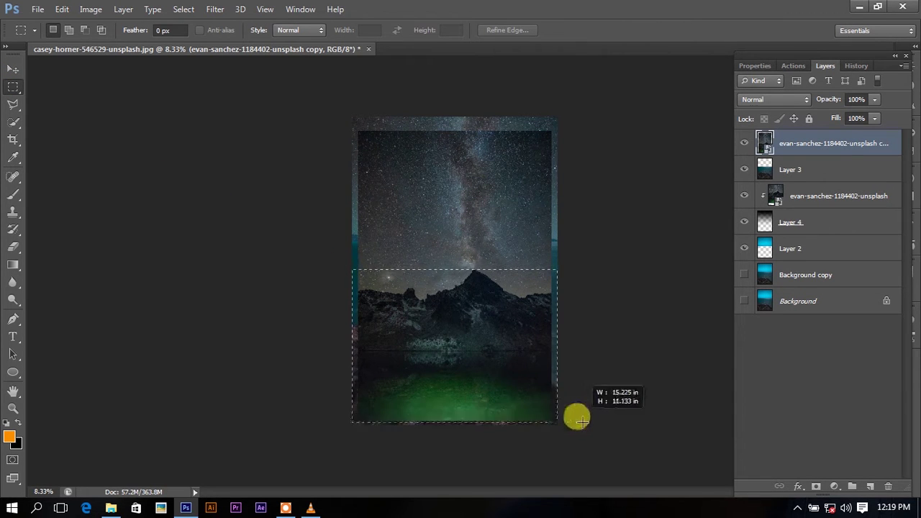
{"action": "key", "text": "Delete"}
{"action": "left_click", "coordinate": [458, 207]}
{"action": "left_click", "coordinate": [20, 247]}
{"action": "left_click", "coordinate": [473, 294]}
{"action": "key", "text": "Return"}
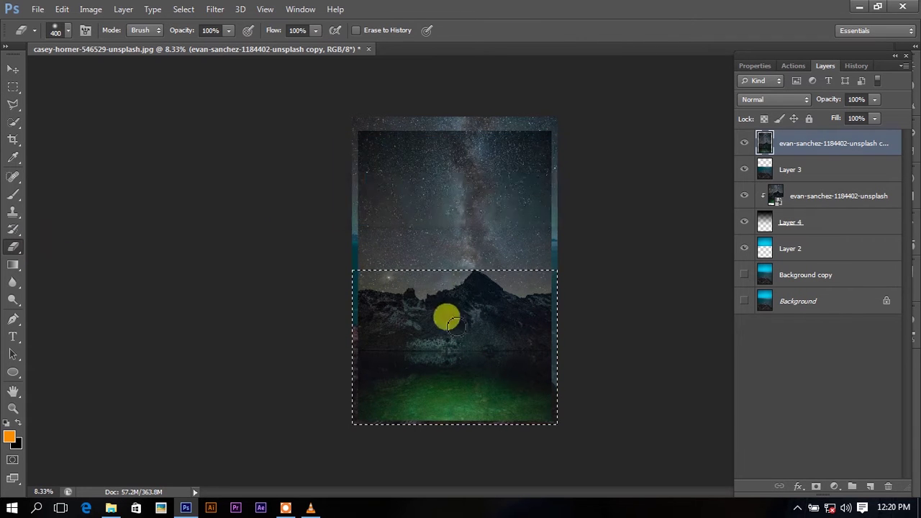
- Erase the selected lower half to reveal the lighthouse coastline, then deselect
{"action": "left_click_drag", "start_coordinate": [483, 226], "coordinate": [323, 231]}
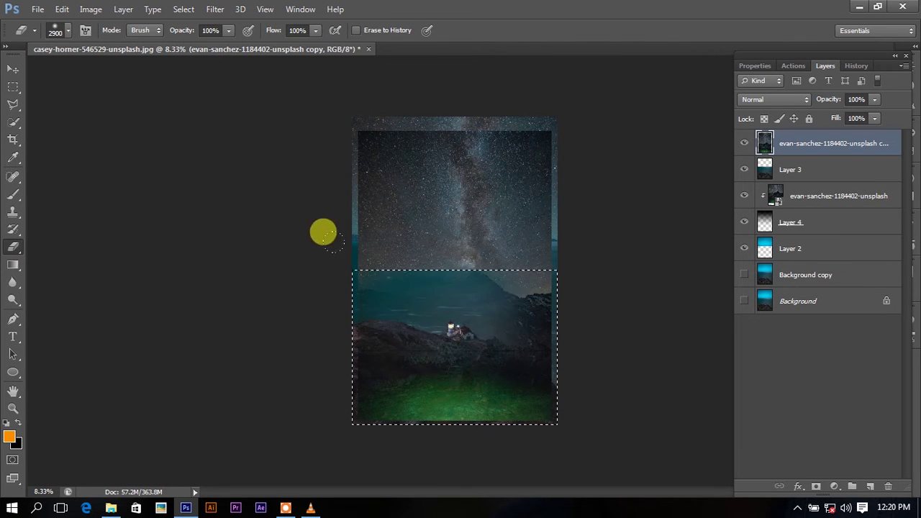
{"action": "left_click_drag", "start_coordinate": [351, 304], "coordinate": [391, 266]}
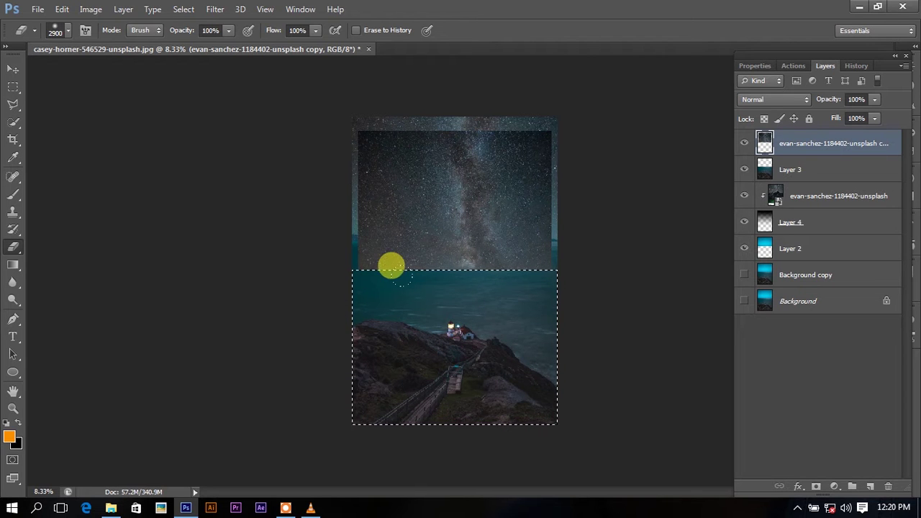
{"action": "key", "text": "m"}
{"action": "right_click", "coordinate": [455, 330]}
{"action": "left_click", "coordinate": [522, 56]}
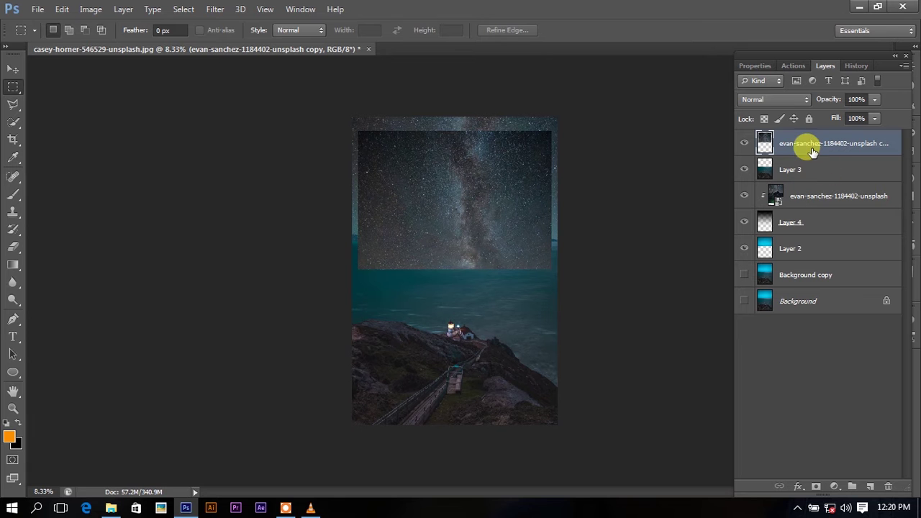
- Flip and stretch the top star copy down over the sea, and blend it as Soft Light
{"action": "key", "text": "ctrl+t"}
{"action": "mouse_move", "coordinate": [533, 128]}
{"action": "left_mouse_down"}
{"action": "mouse_move", "coordinate": [514, 240]}
{"action": "mouse_move", "coordinate": [530, 156]}
{"action": "mouse_move", "coordinate": [525, 226]}
{"action": "mouse_move", "coordinate": [526, 154]}
{"action": "left_mouse_up"}
{"action": "left_click_drag", "start_coordinate": [545, 255], "coordinate": [557, 265]}
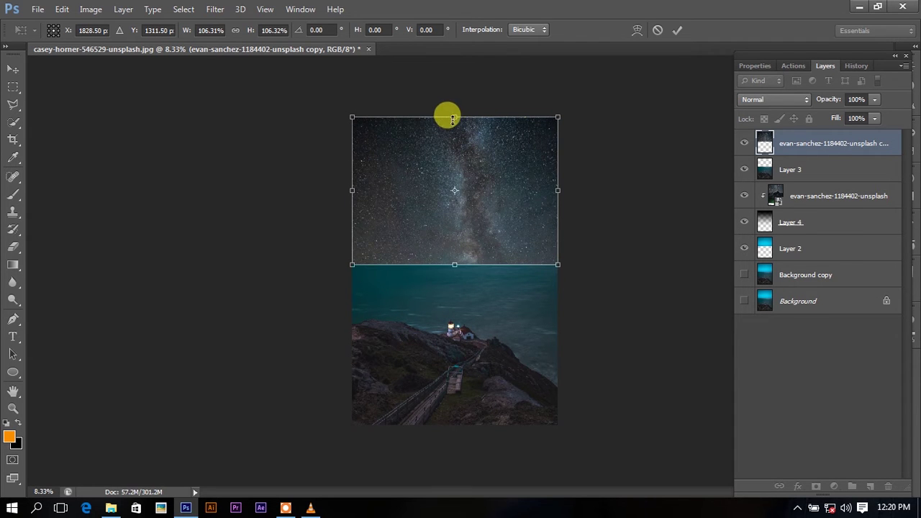
{"action": "left_click_drag", "start_coordinate": [456, 116], "coordinate": [442, 418]}
{"action": "left_click_drag", "start_coordinate": [469, 366], "coordinate": [470, 344]}
{"action": "left_click", "coordinate": [677, 30]}
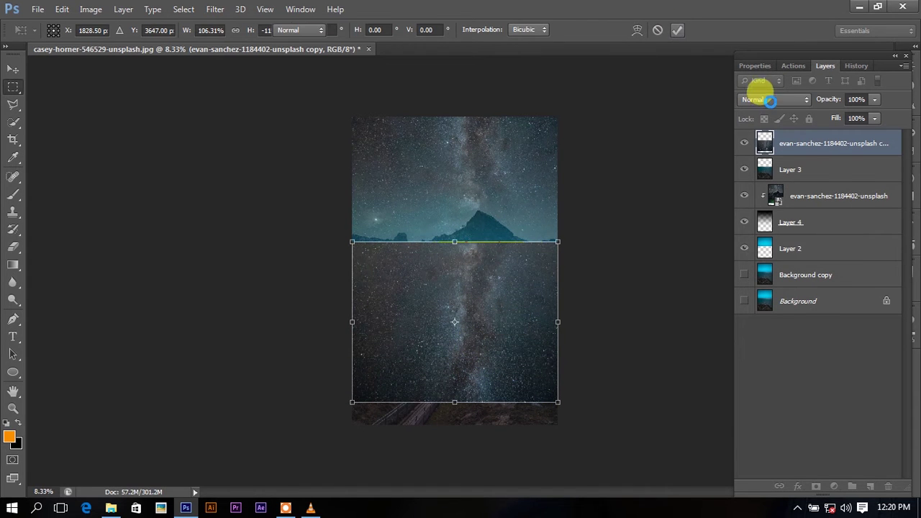
{"action": "left_click", "coordinate": [770, 100]}
{"action": "left_click", "coordinate": [745, 287]}
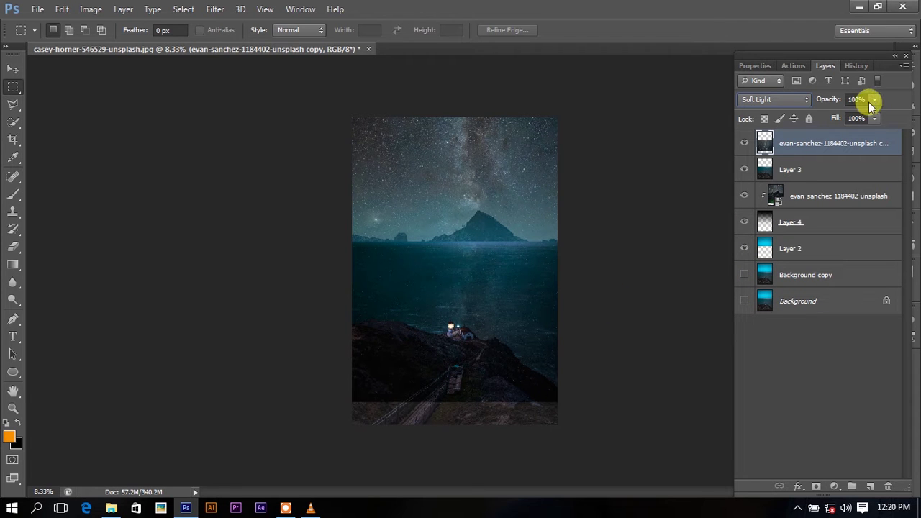
- Lower the star reflection to 65% opacity and erase it off the rocky shoreline
{"action": "left_click_drag", "start_coordinate": [833, 121], "coordinate": [849, 120]}
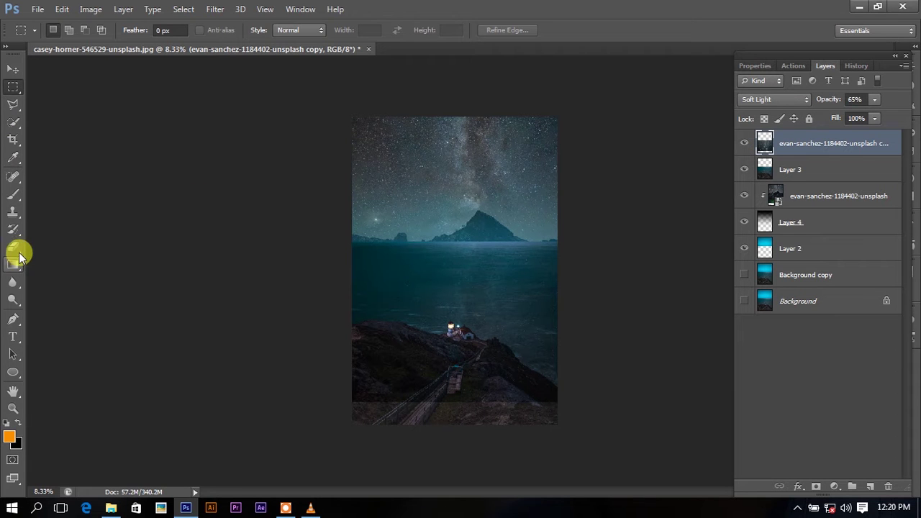
{"action": "left_click", "coordinate": [13, 247]}
{"action": "key", "text": "bracketleft"}
{"action": "key", "text": "bracketleft"}
{"action": "key", "text": "bracketleft"}
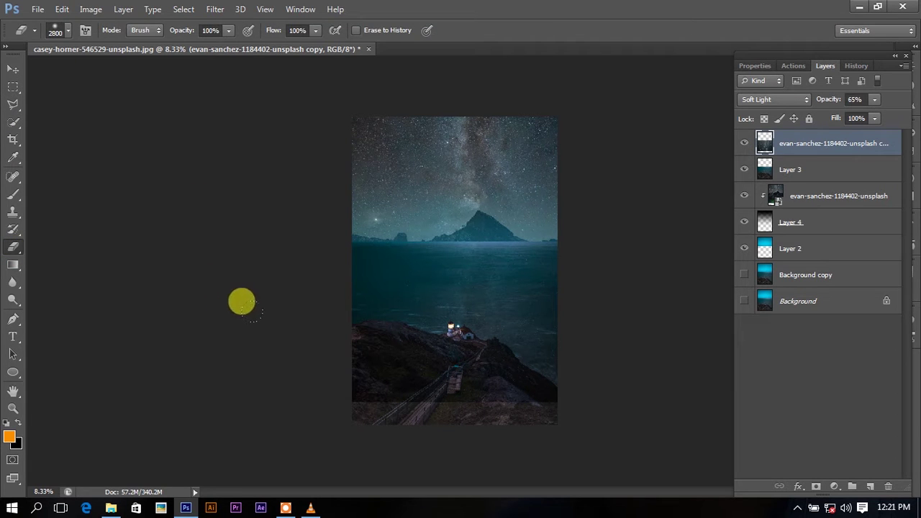
{"action": "mouse_move", "coordinate": [349, 336]}
{"action": "left_mouse_down"}
{"action": "mouse_move", "coordinate": [535, 385]}
{"action": "mouse_move", "coordinate": [431, 365]}
{"action": "mouse_move", "coordinate": [391, 374]}
{"action": "mouse_move", "coordinate": [366, 336]}
{"action": "mouse_move", "coordinate": [430, 353]}
{"action": "mouse_move", "coordinate": [397, 255]}
{"action": "mouse_move", "coordinate": [335, 201]}
{"action": "mouse_move", "coordinate": [543, 199]}
{"action": "mouse_move", "coordinate": [677, 274]}
{"action": "left_mouse_up"}
{"action": "key", "text": "bracketright"}
{"action": "key", "text": "bracketright"}
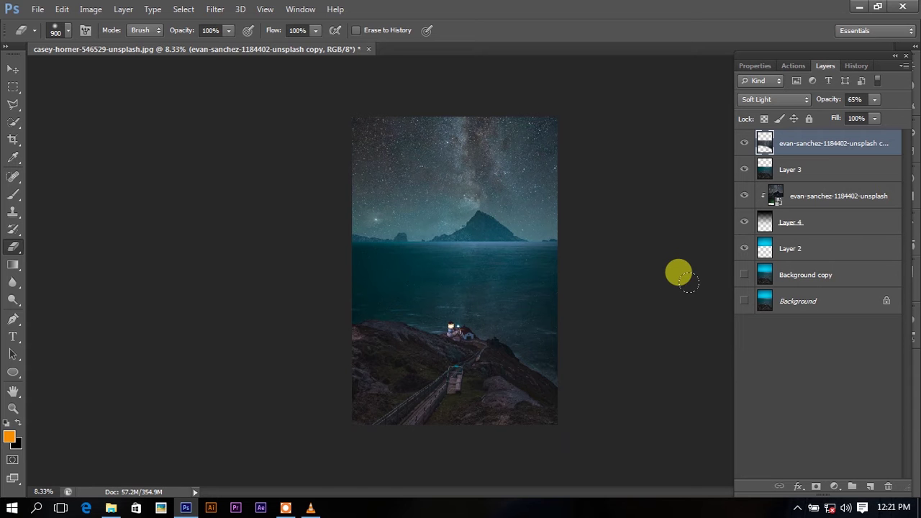
{"action": "key", "text": "ctrl+plus"}
{"action": "key", "text": "ctrl+plus"}
{"action": "key", "text": "ctrl+plus"}
{"action": "key", "text": "ctrl+plus"}
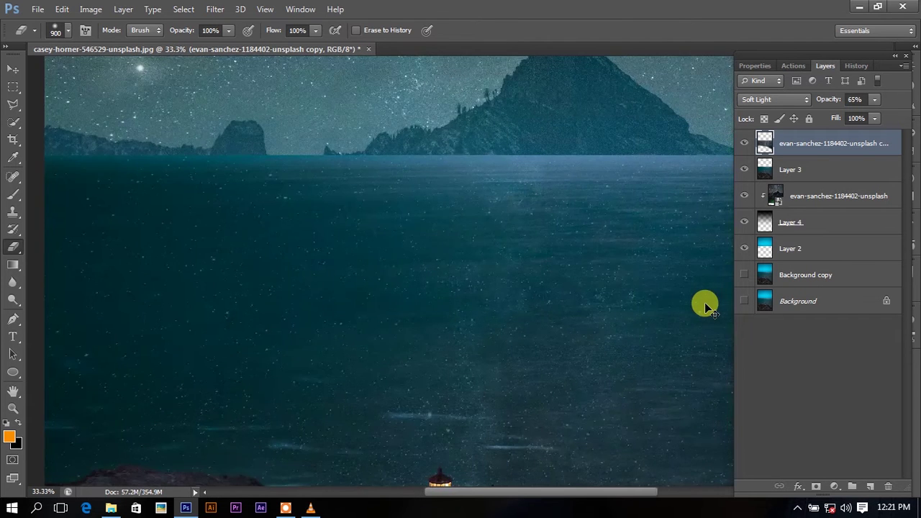
- Compare Screen against Soft Light, keep Soft Light, and set the star reflection to 50% opacity
{"action": "key", "text": "ctrl+minus"}
{"action": "left_click", "coordinate": [744, 143]}
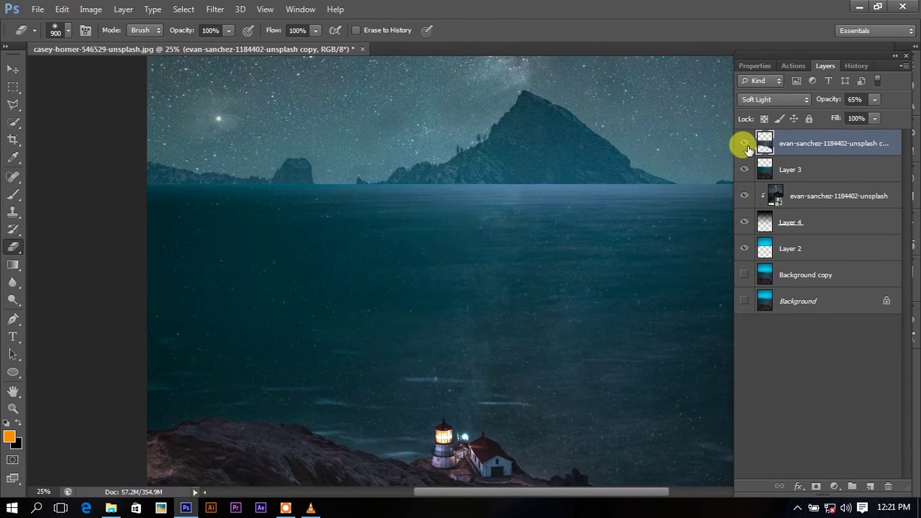
{"action": "mouse_move", "coordinate": [878, 114]}
{"action": "left_mouse_down"}
{"action": "mouse_move", "coordinate": [903, 116]}
{"action": "mouse_move", "coordinate": [852, 119]}
{"action": "mouse_move", "coordinate": [867, 128]}
{"action": "mouse_move", "coordinate": [849, 139]}
{"action": "left_mouse_up"}
{"action": "left_click", "coordinate": [774, 100]}
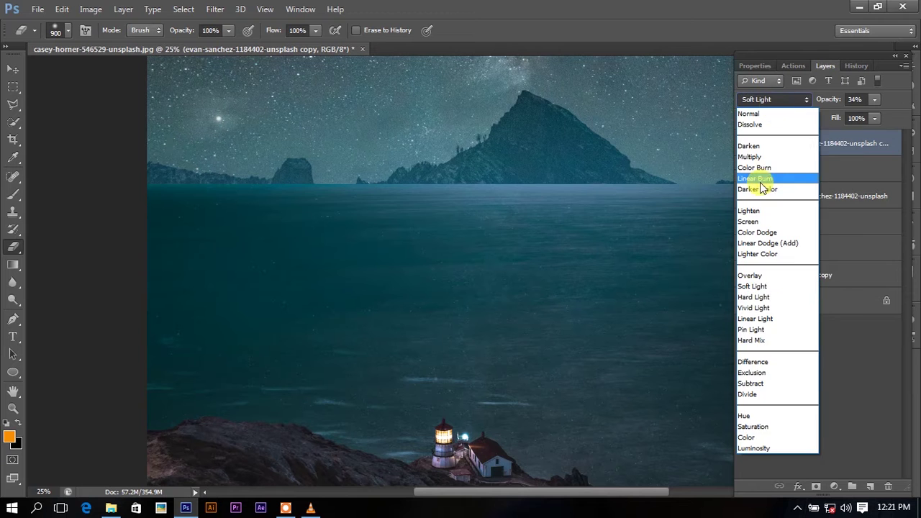
{"action": "left_click", "coordinate": [760, 220]}
{"action": "left_click", "coordinate": [774, 99]}
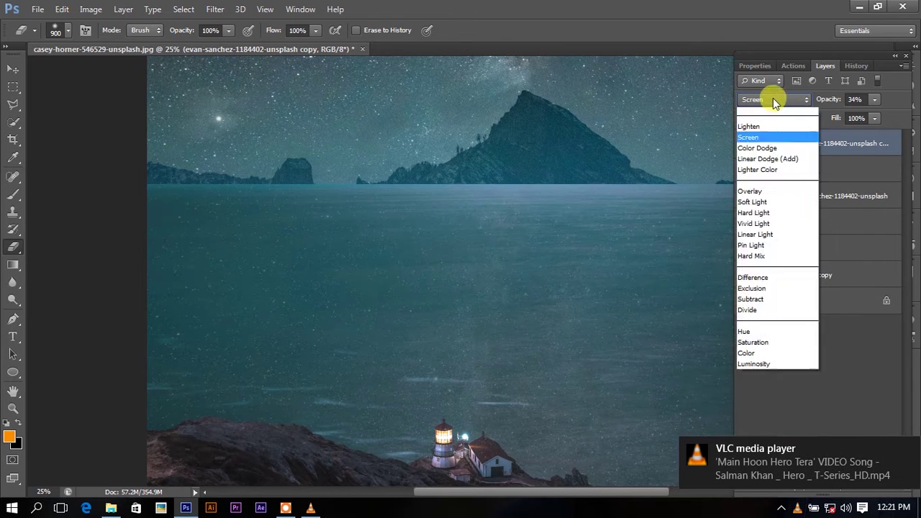
{"action": "left_click", "coordinate": [783, 288]}
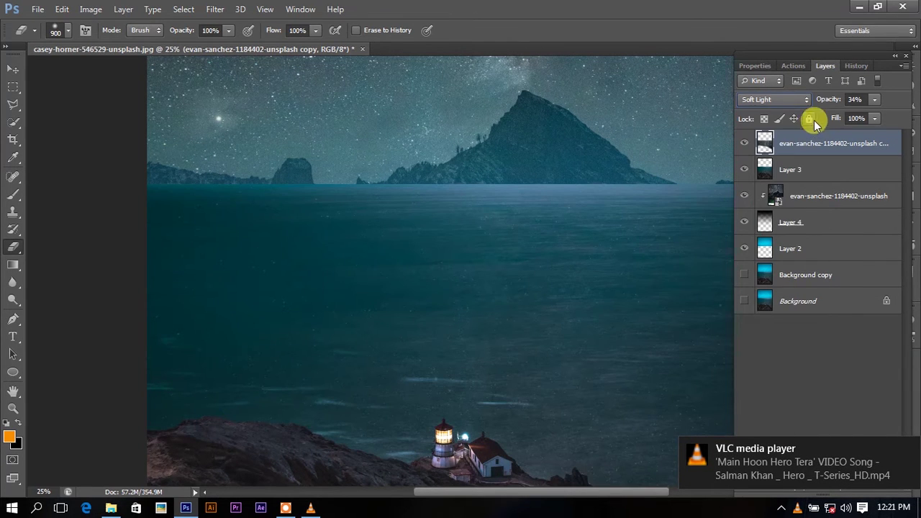
{"action": "left_click", "coordinate": [874, 100]}
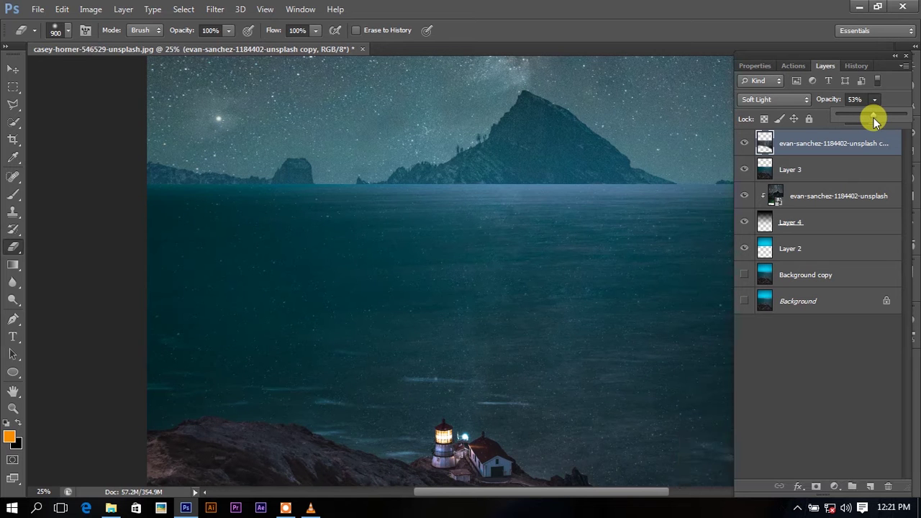
{"action": "key", "text": "ctrl+minus"}
{"action": "key", "text": "ctrl+minus"}
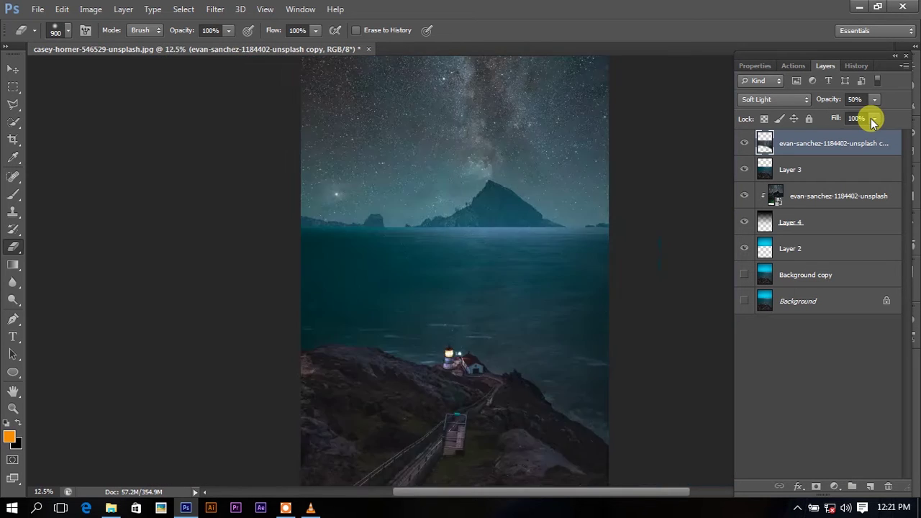
{"action": "key", "text": "ctrl+minus"}
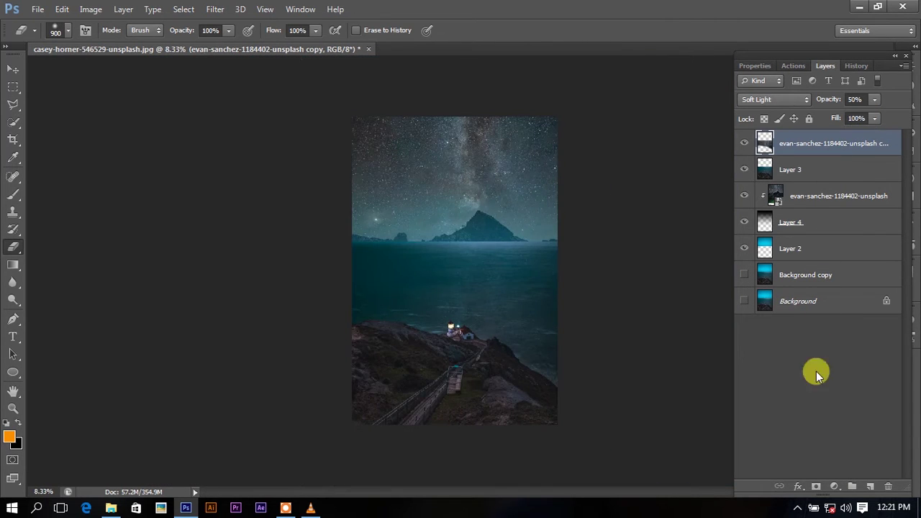
- Add a Selective Color layer with Cyans at Cyan +20, Magenta +5, Yellow +2, Black -6
{"action": "left_click", "coordinate": [835, 487]}
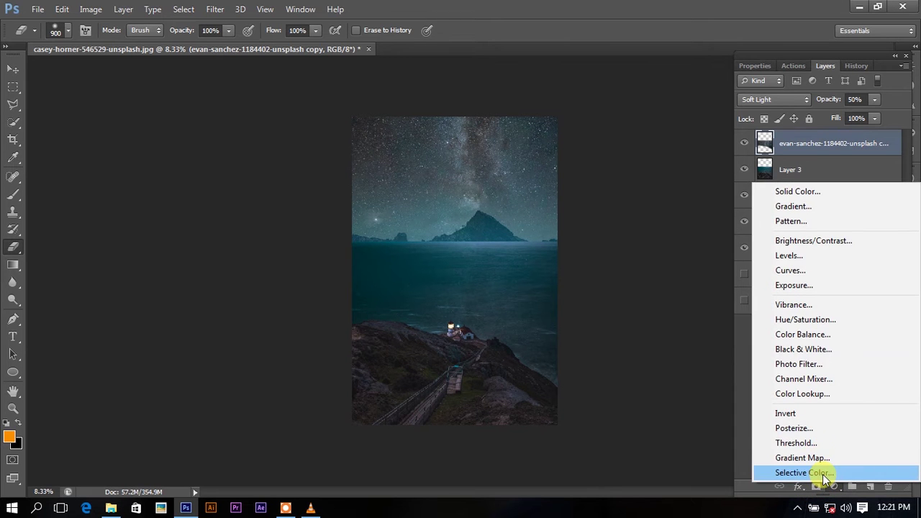
{"action": "left_click", "coordinate": [825, 478]}
{"action": "left_click", "coordinate": [814, 125]}
{"action": "left_click", "coordinate": [794, 185]}
{"action": "mouse_move", "coordinate": [825, 159]}
{"action": "left_mouse_down"}
{"action": "mouse_move", "coordinate": [839, 161]}
{"action": "mouse_move", "coordinate": [832, 155]}
{"action": "mouse_move", "coordinate": [801, 181]}
{"action": "mouse_move", "coordinate": [821, 185]}
{"action": "mouse_move", "coordinate": [827, 214]}
{"action": "mouse_move", "coordinate": [820, 216]}
{"action": "left_mouse_up"}
{"action": "left_click", "coordinate": [792, 125]}
{"action": "left_click", "coordinate": [792, 169]}
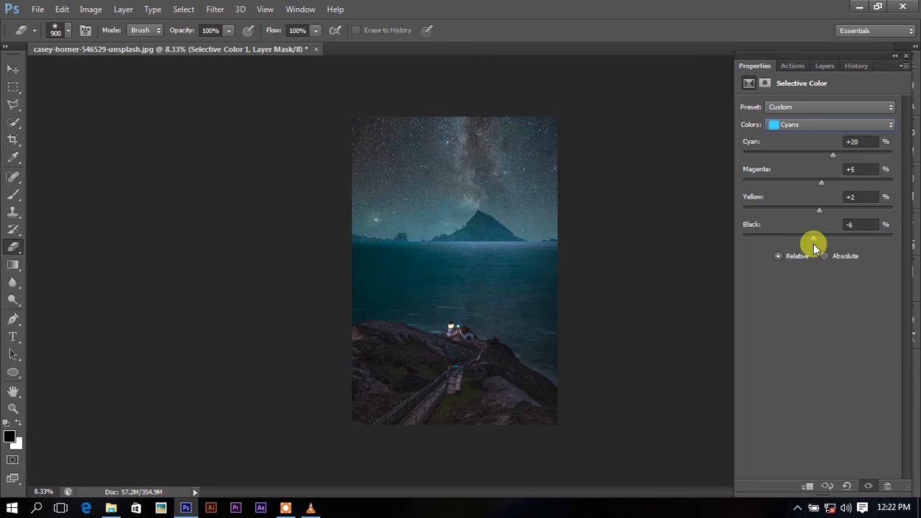
{"action": "left_click", "coordinate": [825, 65]}
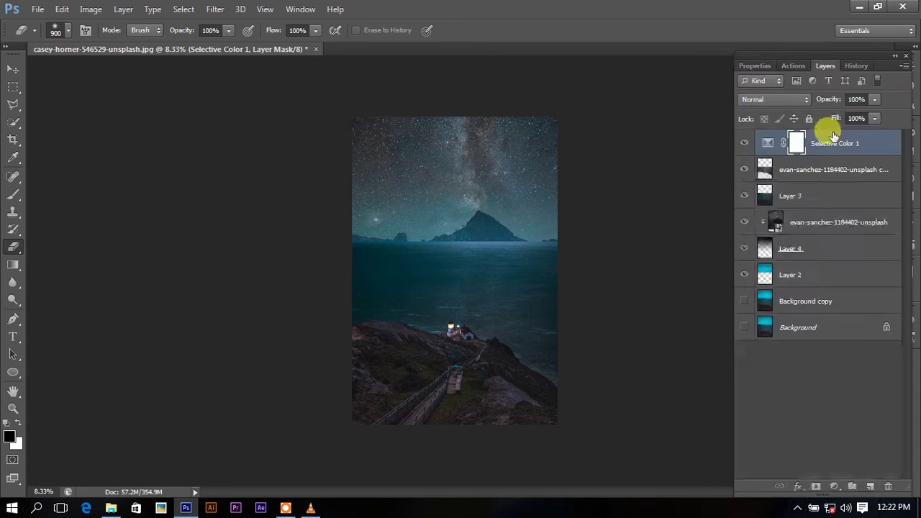
{"action": "left_click", "coordinate": [835, 486]}
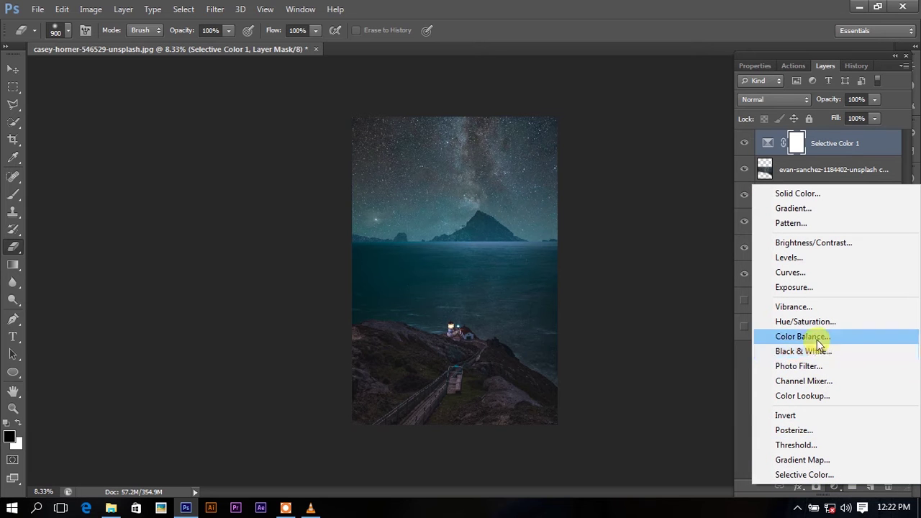
- Add a Color Balance layer with midtones Cyan–Red -3, Magenta–Green -2, Yellow–Blue -4
{"action": "left_click", "coordinate": [816, 334]}
{"action": "mouse_move", "coordinate": [800, 184]}
{"action": "left_mouse_down"}
{"action": "mouse_move", "coordinate": [808, 188]}
{"action": "mouse_move", "coordinate": [790, 193]}
{"action": "mouse_move", "coordinate": [802, 167]}
{"action": "left_mouse_up"}
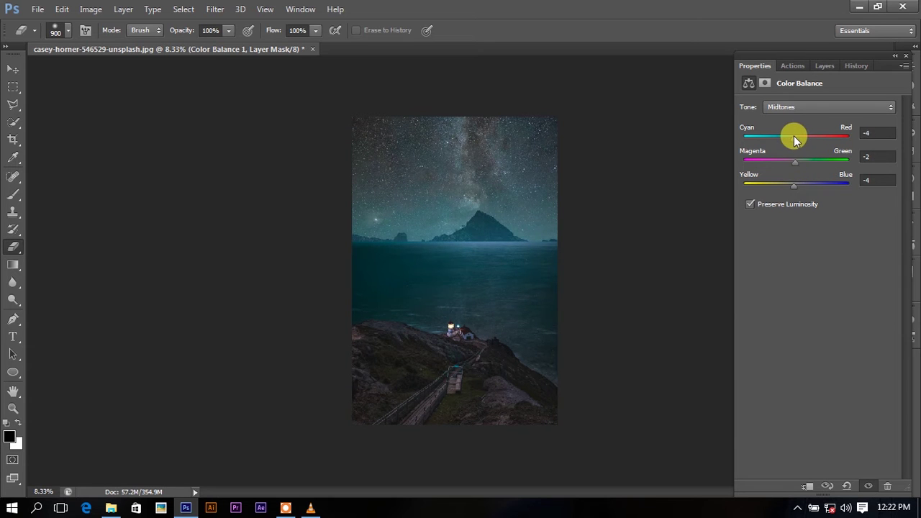
{"action": "left_click_drag", "start_coordinate": [795, 138], "coordinate": [794, 139]}
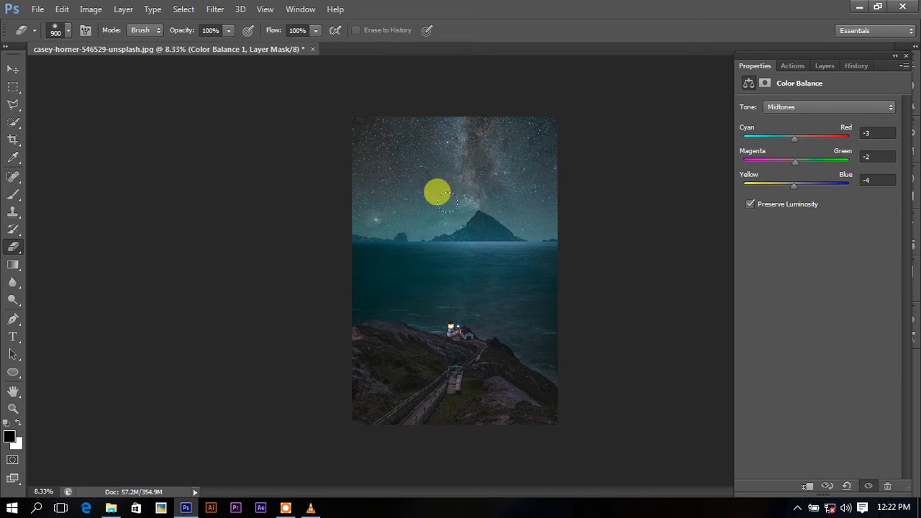
{"action": "left_click", "coordinate": [13, 69]}
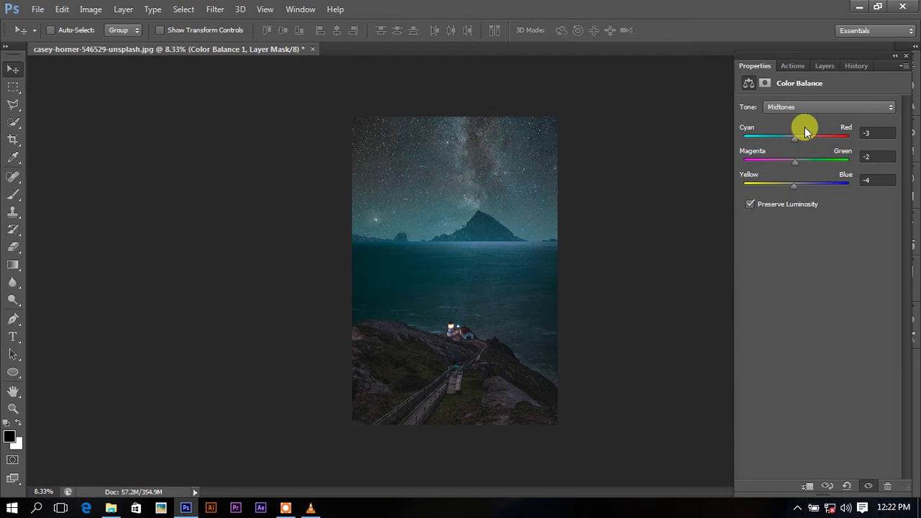
{"action": "left_click", "coordinate": [835, 65]}
- Add a Brightness/Contrast layer with Brightness 13 and Contrast 21
{"action": "left_click", "coordinate": [834, 488]}
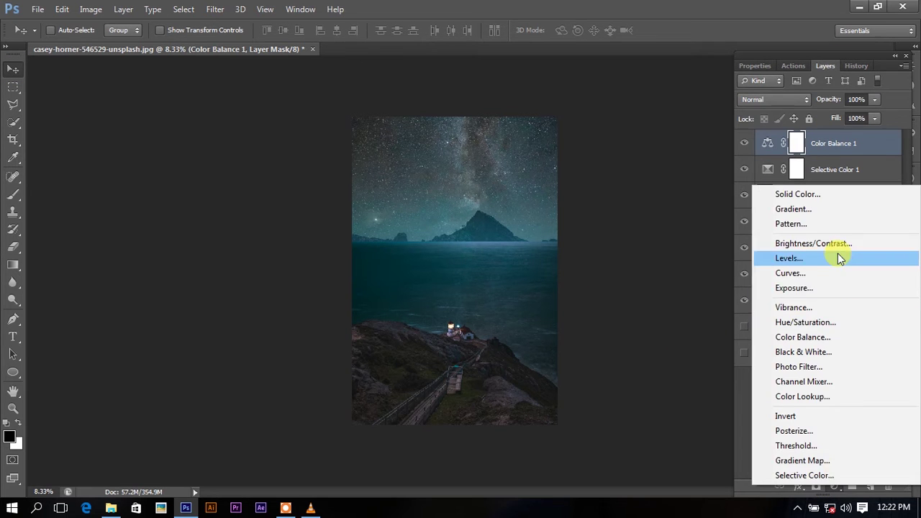
{"action": "left_click", "coordinate": [828, 244]}
{"action": "left_click_drag", "start_coordinate": [821, 141], "coordinate": [825, 144]}
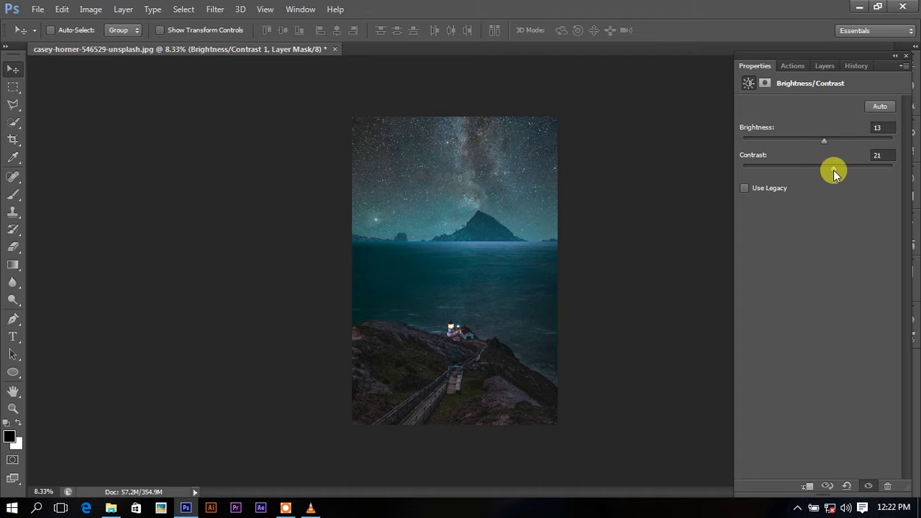
{"action": "left_click", "coordinate": [825, 66]}
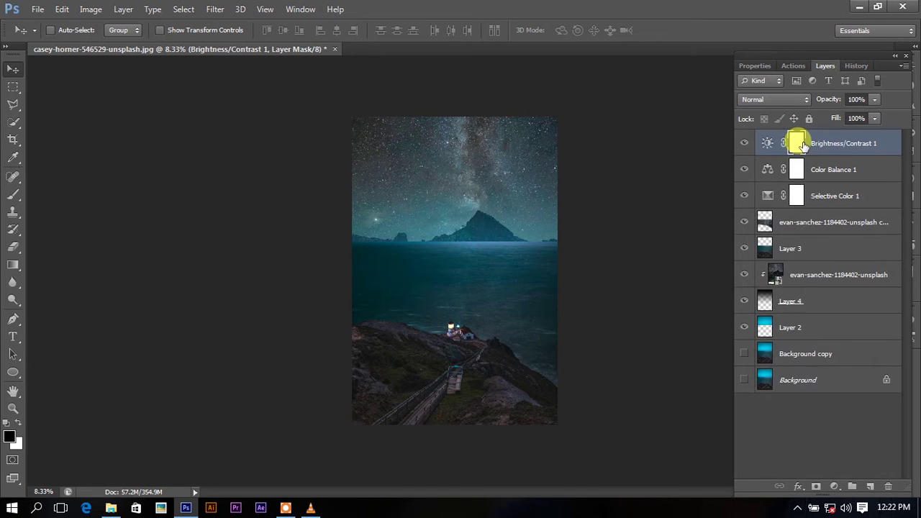
{"action": "key", "text": "ctrl+plus"}
{"action": "key", "text": "ctrl+minus"}
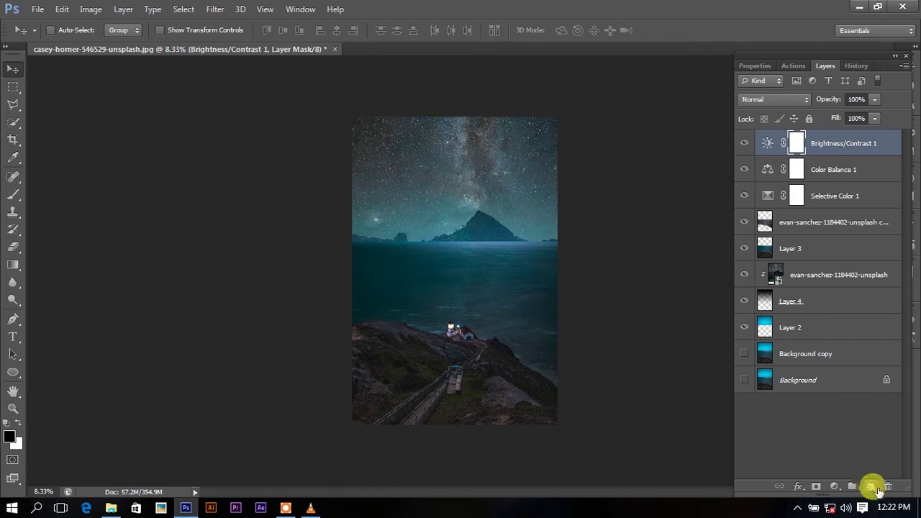
- Add a Gradient Fill layer using a black-to-transparent gradient
{"action": "left_click", "coordinate": [873, 487]}
{"action": "left_click", "coordinate": [835, 487]}
{"action": "left_click", "coordinate": [833, 214]}
{"action": "left_click", "coordinate": [727, 159]}
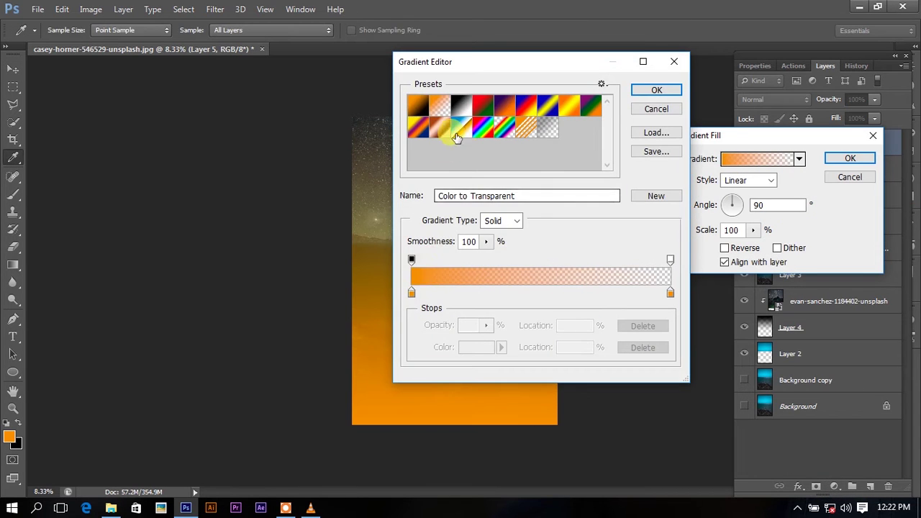
{"action": "left_click", "coordinate": [412, 292]}
{"action": "double_click", "coordinate": [411, 295]}
{"action": "left_click_drag", "start_coordinate": [586, 298], "coordinate": [699, 298]}
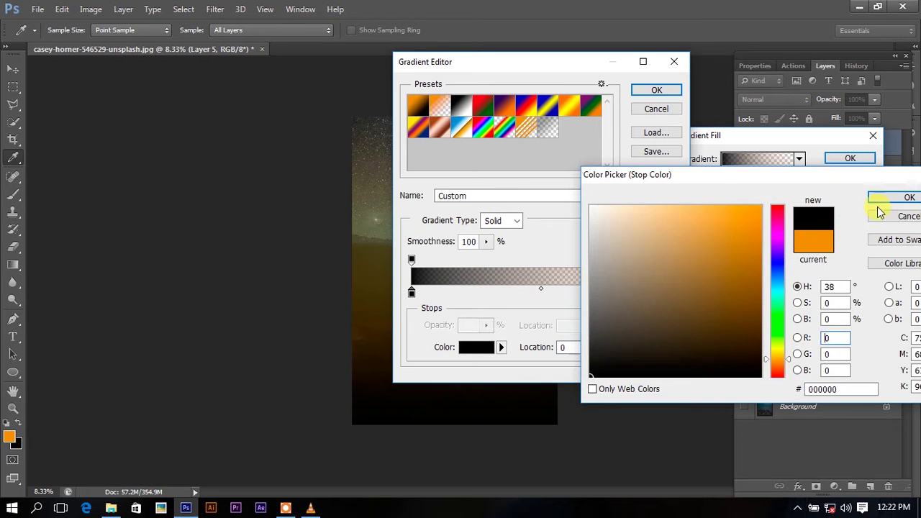
{"action": "left_click", "coordinate": [874, 197]}
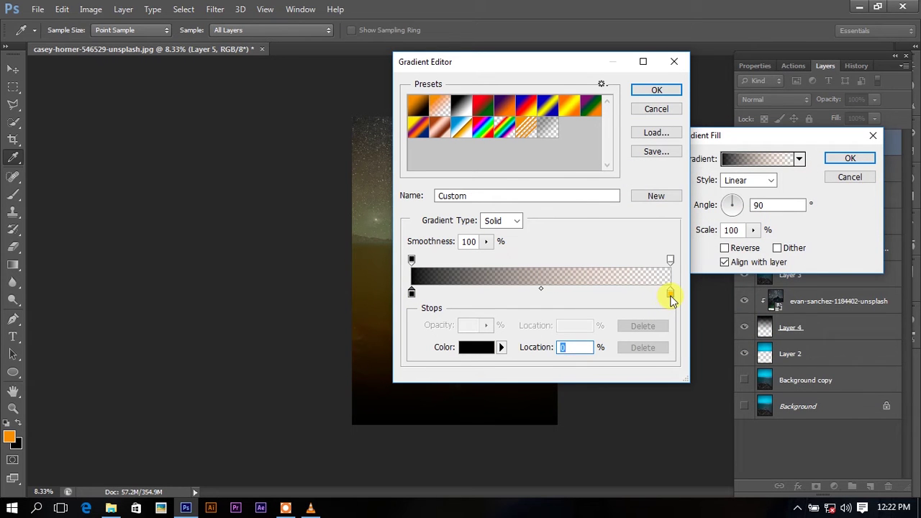
{"action": "double_click", "coordinate": [671, 295]}
{"action": "left_click_drag", "start_coordinate": [641, 300], "coordinate": [590, 395]}
{"action": "left_click", "coordinate": [883, 198]}
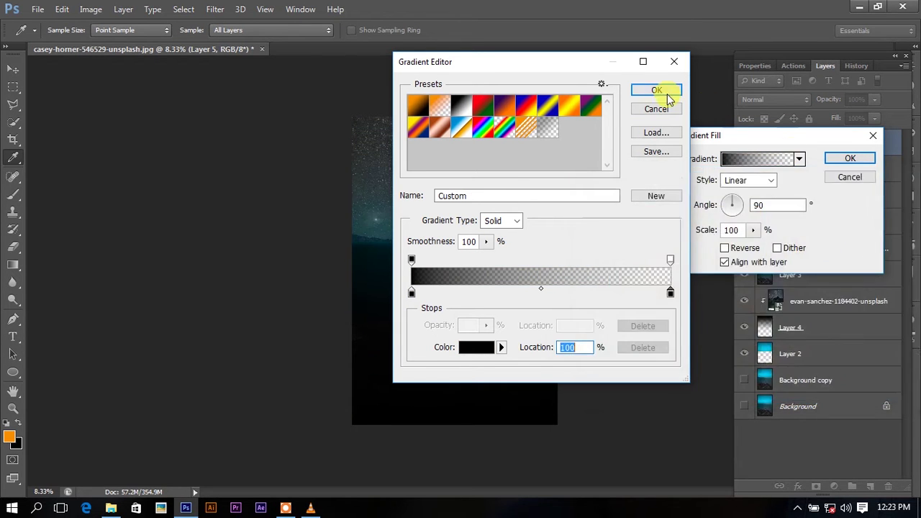
{"action": "left_click", "coordinate": [657, 92]}
- Reverse the gradient and try radial and linear styles at different scales
{"action": "left_click", "coordinate": [749, 180]}
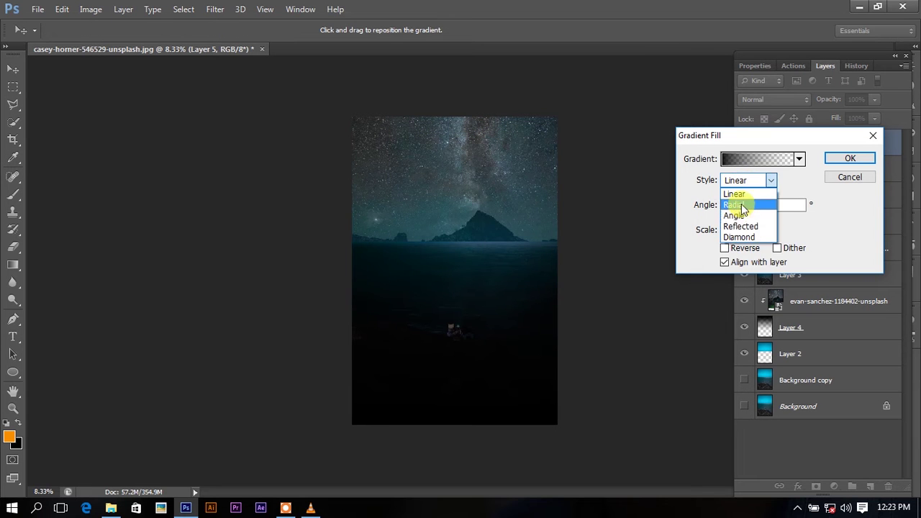
{"action": "left_click", "coordinate": [742, 203]}
{"action": "left_click", "coordinate": [725, 248]}
{"action": "left_click_drag", "start_coordinate": [756, 235], "coordinate": [773, 246]}
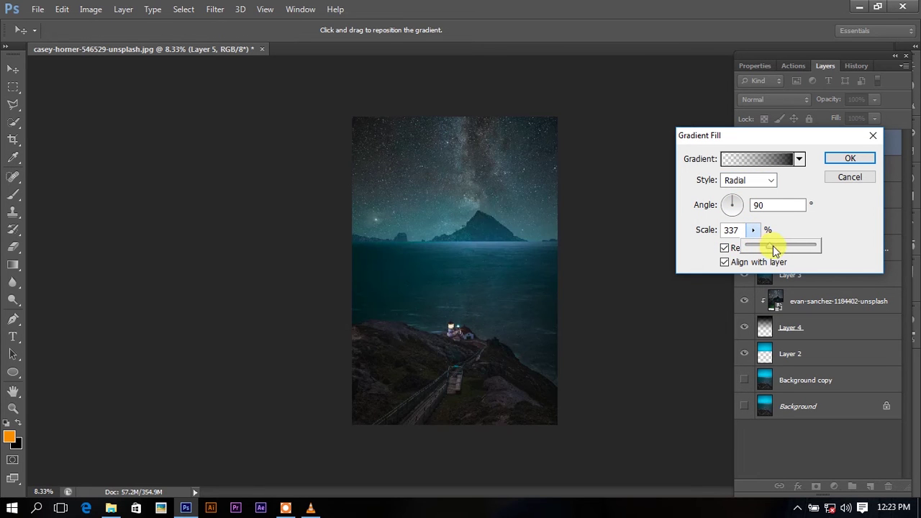
{"action": "mouse_move", "coordinate": [453, 221]}
{"action": "left_mouse_down"}
{"action": "mouse_move", "coordinate": [483, 183]}
{"action": "mouse_move", "coordinate": [489, 126]}
{"action": "mouse_move", "coordinate": [469, 226]}
{"action": "left_mouse_up"}
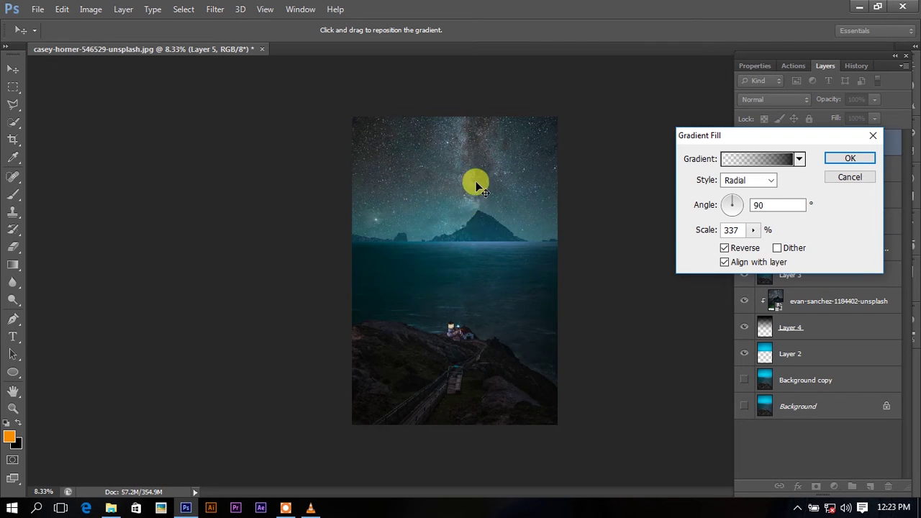
{"action": "left_click", "coordinate": [744, 182]}
{"action": "left_click", "coordinate": [739, 190]}
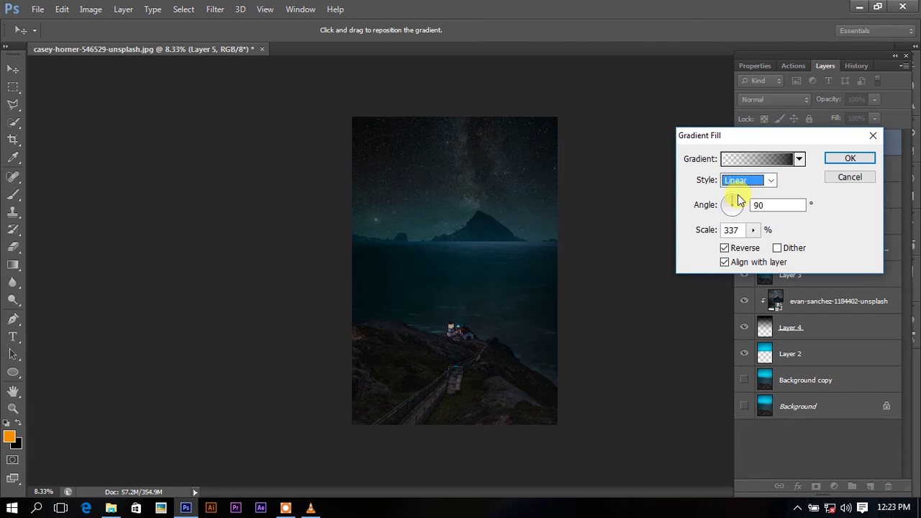
{"action": "mouse_move", "coordinate": [751, 235]}
{"action": "left_mouse_down"}
{"action": "mouse_move", "coordinate": [718, 252]}
{"action": "mouse_move", "coordinate": [749, 246]}
{"action": "left_mouse_up"}
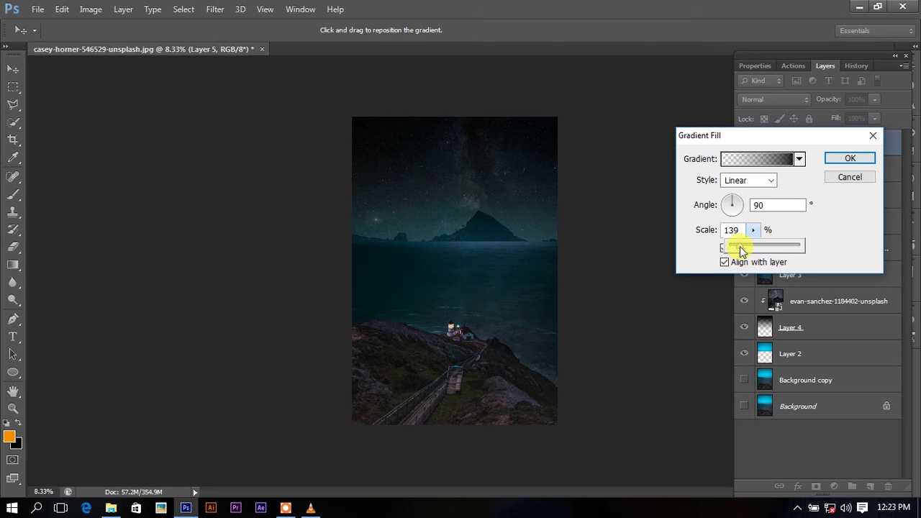
- Settle on a reflected gradient at 149% scale and set the fill layer to 70% opacity
{"action": "left_click", "coordinate": [751, 183]}
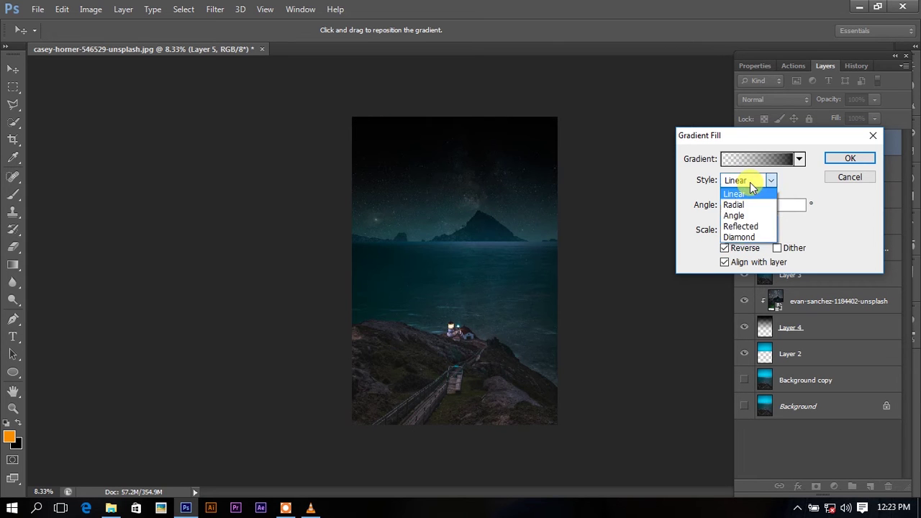
{"action": "left_click", "coordinate": [748, 228]}
{"action": "mouse_move", "coordinate": [514, 232]}
{"action": "left_mouse_down"}
{"action": "mouse_move", "coordinate": [494, 323]}
{"action": "mouse_move", "coordinate": [503, 268]}
{"action": "left_mouse_up"}
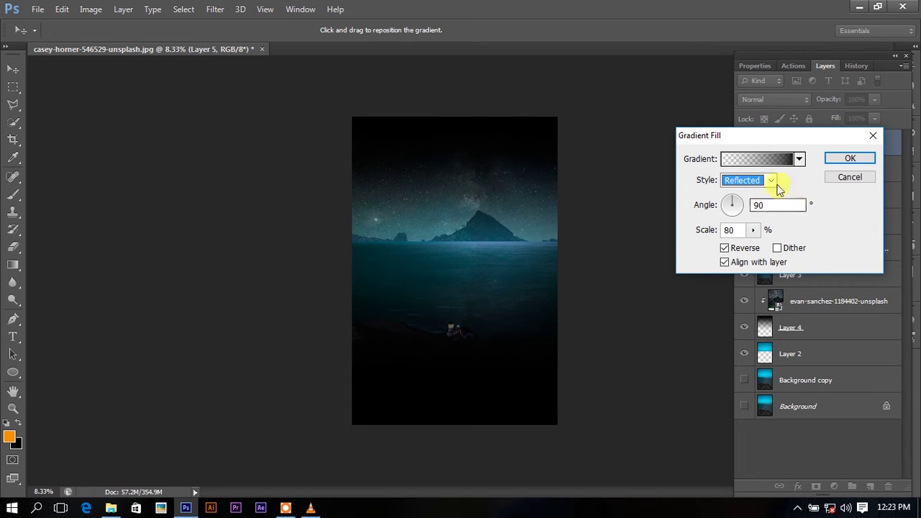
{"action": "left_click", "coordinate": [753, 230]}
{"action": "mouse_move", "coordinate": [752, 247]}
{"action": "left_mouse_down"}
{"action": "mouse_move", "coordinate": [767, 251]}
{"action": "mouse_move", "coordinate": [757, 248]}
{"action": "left_mouse_up"}
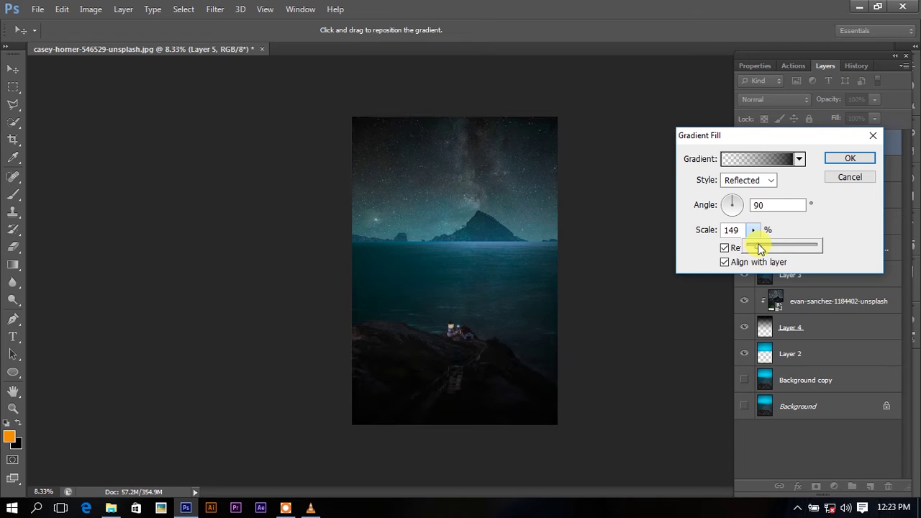
{"action": "left_click", "coordinate": [848, 158]}
{"action": "mouse_move", "coordinate": [874, 103]}
{"action": "left_mouse_down"}
{"action": "mouse_move", "coordinate": [845, 119]}
{"action": "mouse_move", "coordinate": [854, 116]}
{"action": "left_mouse_up"}
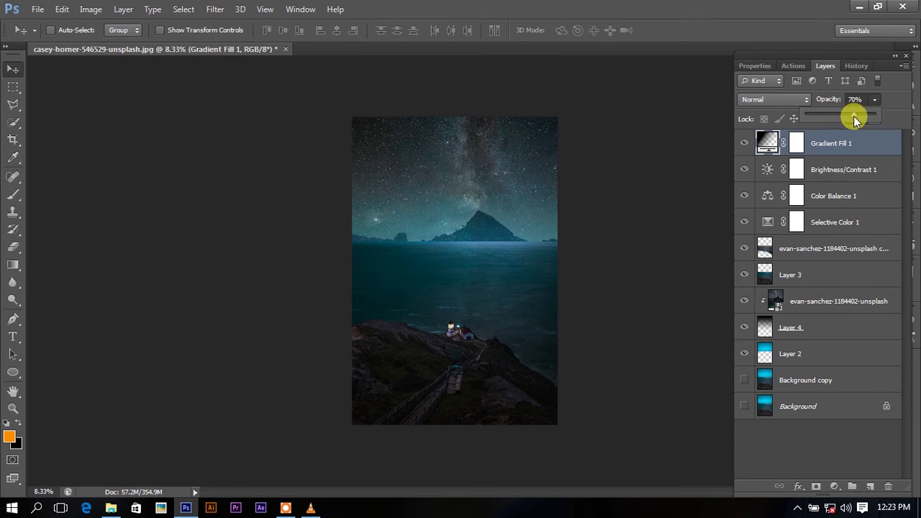
- Raise the gradient vignette layer's opacity to 85%
{"action": "left_click", "coordinate": [832, 487]}
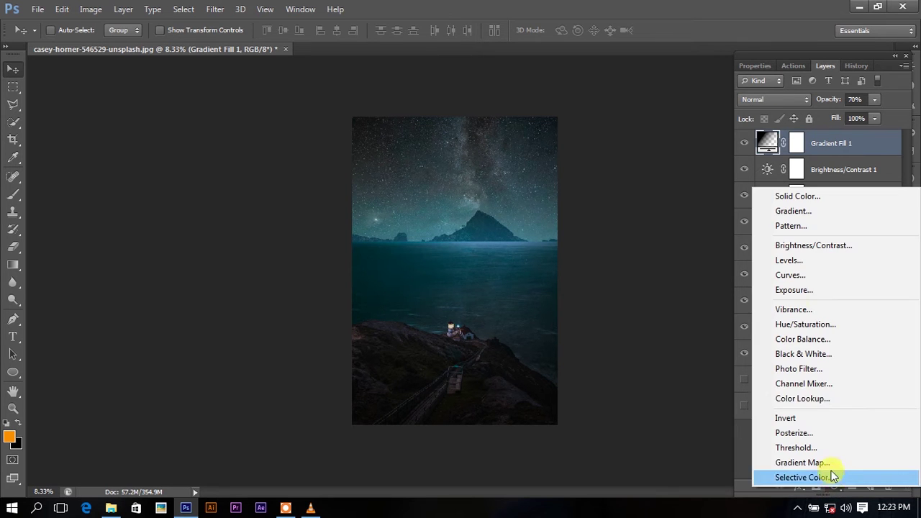
{"action": "left_click", "coordinate": [871, 107]}
{"action": "left_click_drag", "start_coordinate": [878, 116], "coordinate": [884, 118]}
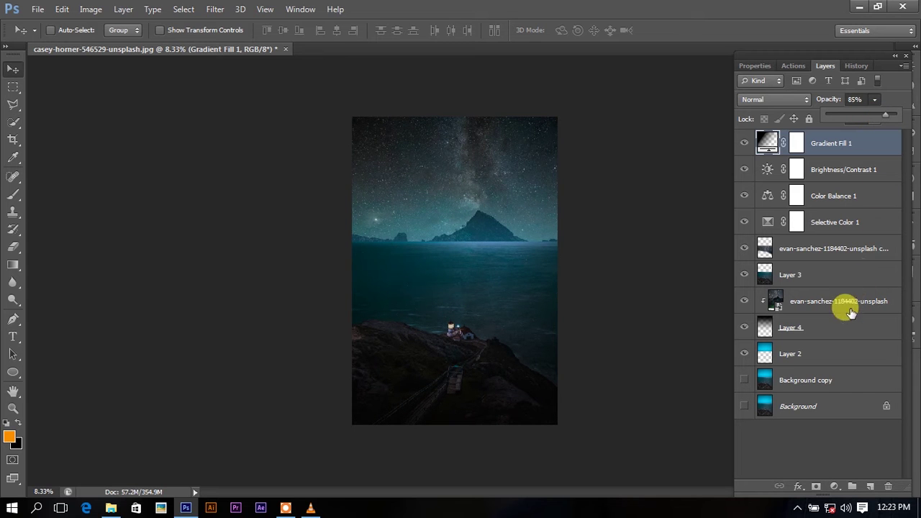
{"action": "left_click", "coordinate": [835, 487]}
- Add a Selective Color layer setting Blacks to Cyan +8, Magenta +1, Black +2
{"action": "left_click", "coordinate": [839, 471]}
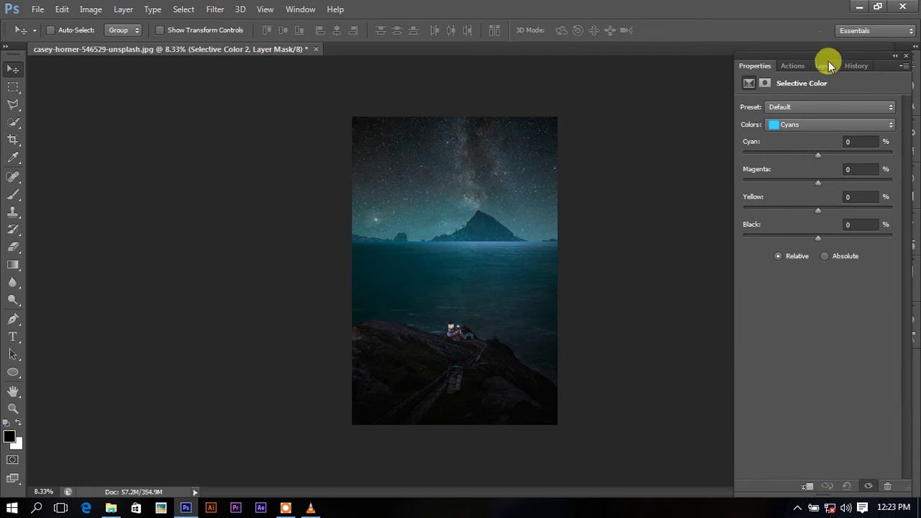
{"action": "left_click", "coordinate": [824, 124]}
{"action": "left_click", "coordinate": [795, 224]}
{"action": "left_click", "coordinate": [812, 153]}
{"action": "left_click_drag", "start_coordinate": [807, 159], "coordinate": [825, 159]}
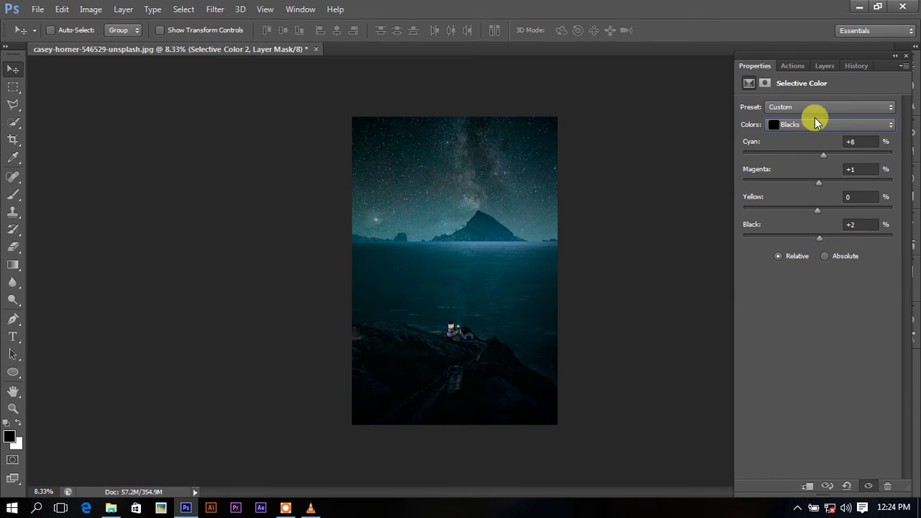
{"action": "left_click", "coordinate": [825, 66]}
- Paint a soft white glow over the horizon on a new layer
{"action": "left_click", "coordinate": [867, 486]}
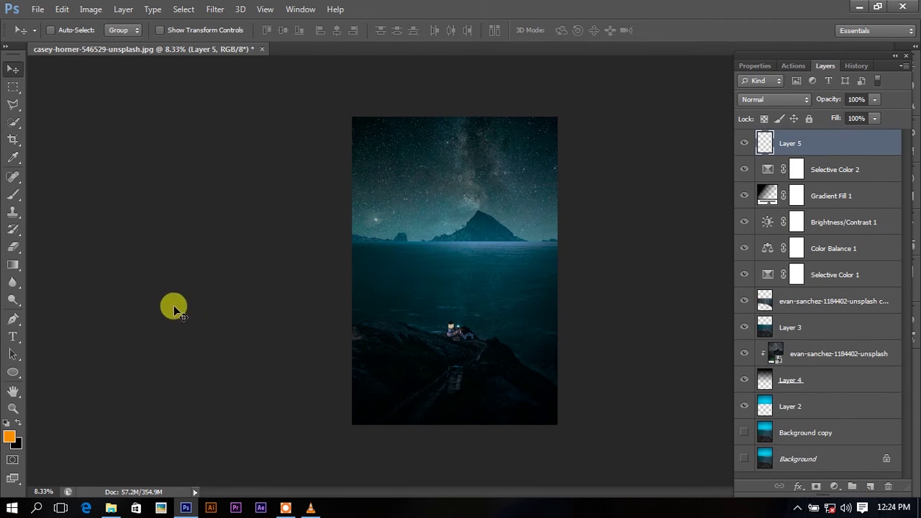
{"action": "left_click", "coordinate": [8, 437]}
{"action": "left_click_drag", "start_coordinate": [603, 306], "coordinate": [566, 188]}
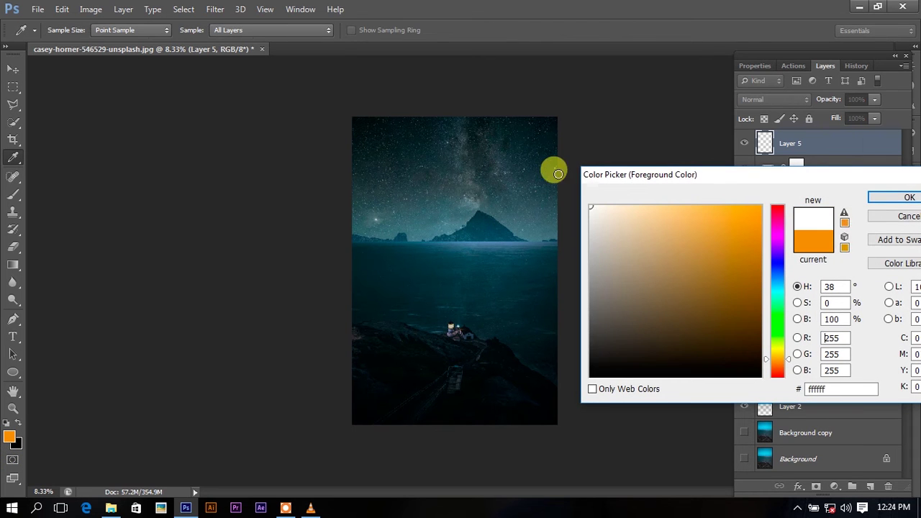
{"action": "left_click", "coordinate": [882, 198]}
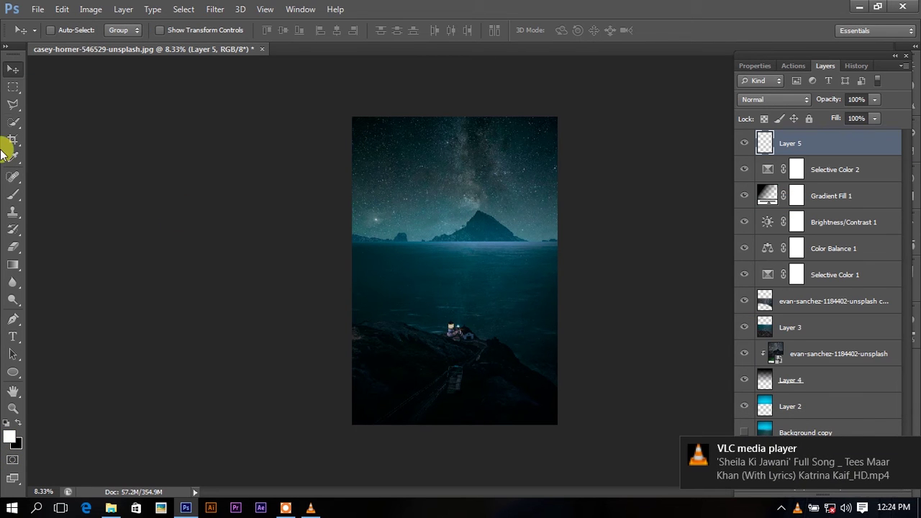
{"action": "left_click", "coordinate": [13, 194]}
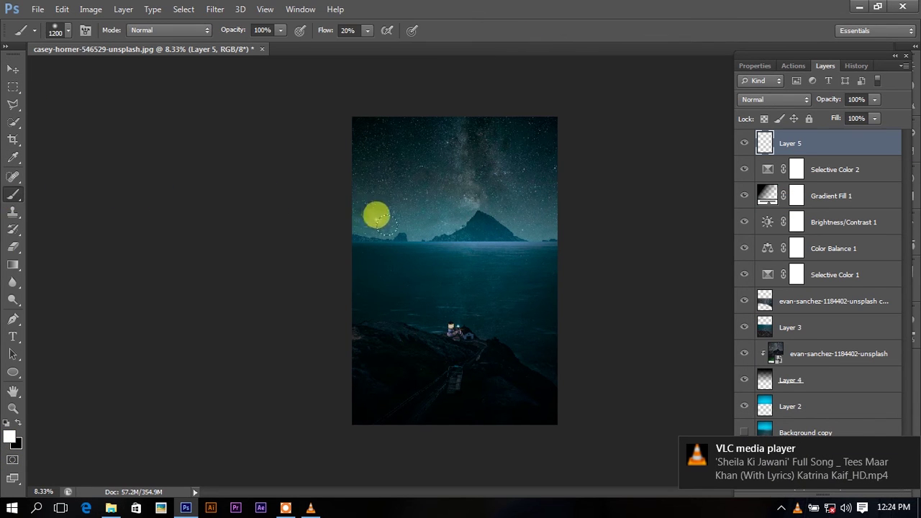
{"action": "mouse_move", "coordinate": [432, 218]}
{"action": "left_mouse_down"}
{"action": "mouse_move", "coordinate": [497, 219]}
{"action": "mouse_move", "coordinate": [422, 208]}
{"action": "mouse_move", "coordinate": [487, 208]}
{"action": "mouse_move", "coordinate": [448, 256]}
{"action": "left_mouse_up"}
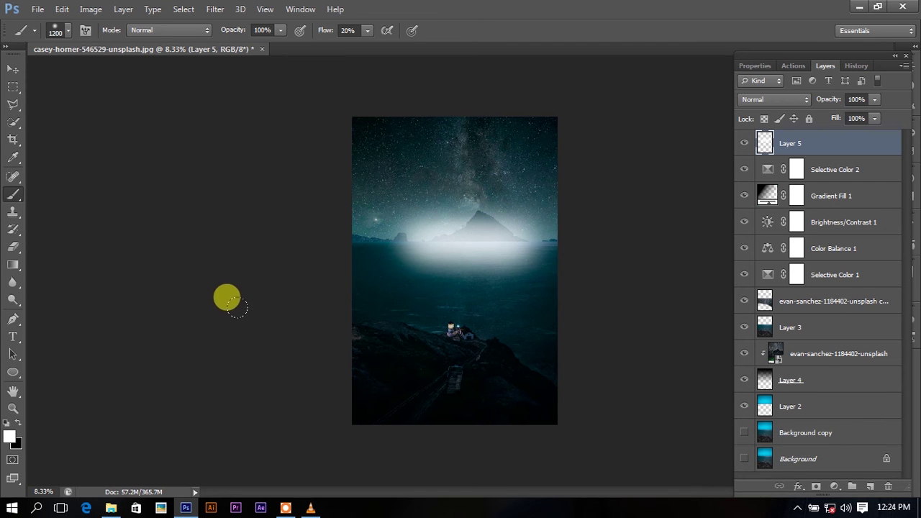
- Stretch the glow wide and tall across the horizon with Free Transform
{"action": "key", "text": "ctrl+t"}
{"action": "left_click_drag", "start_coordinate": [362, 242], "coordinate": [103, 242]}
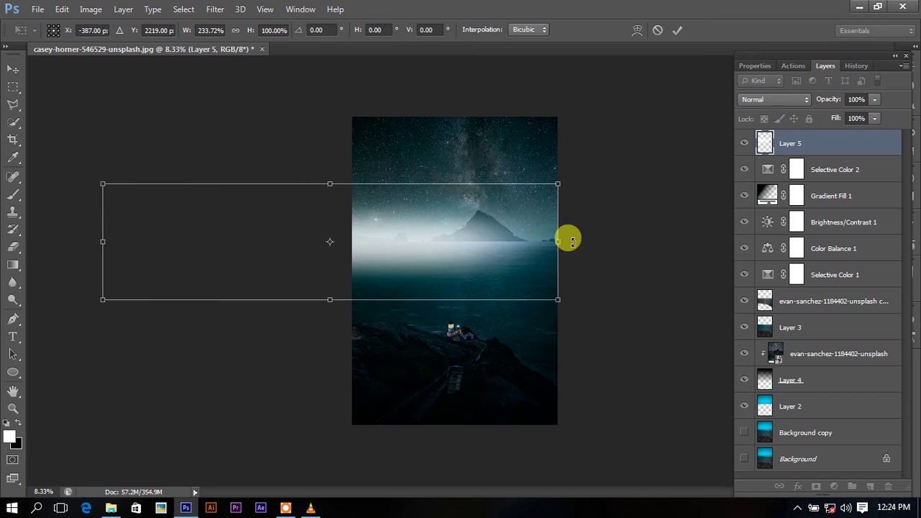
{"action": "left_click_drag", "start_coordinate": [559, 242], "coordinate": [763, 238]}
{"action": "left_click_drag", "start_coordinate": [437, 181], "coordinate": [437, 134]}
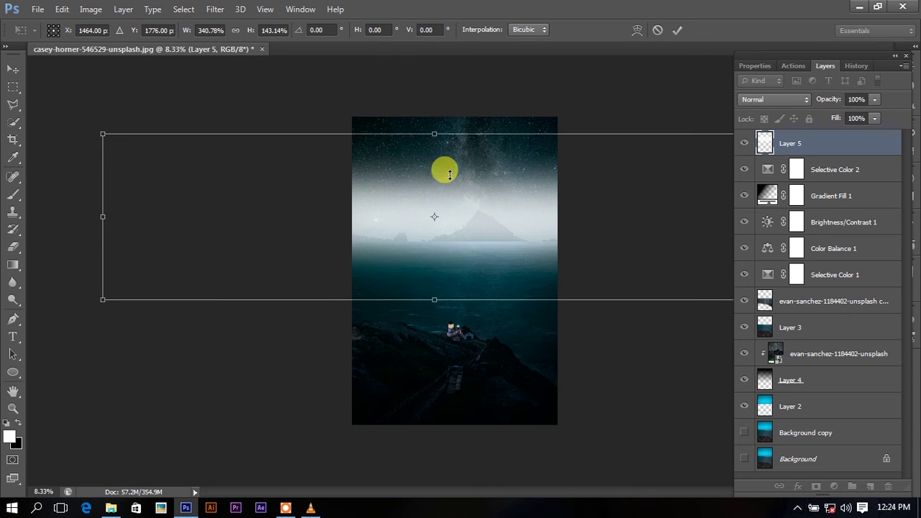
{"action": "left_click_drag", "start_coordinate": [434, 299], "coordinate": [428, 352]}
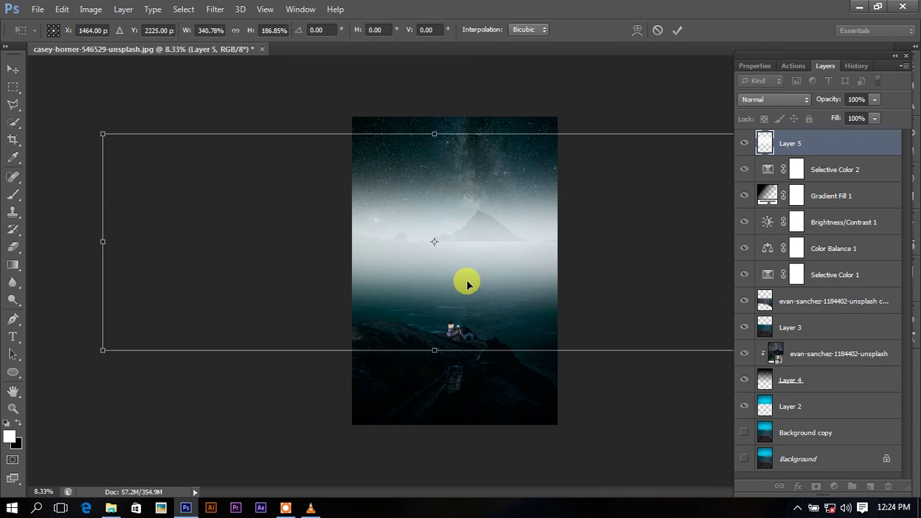
{"action": "left_click_drag", "start_coordinate": [468, 285], "coordinate": [468, 275]}
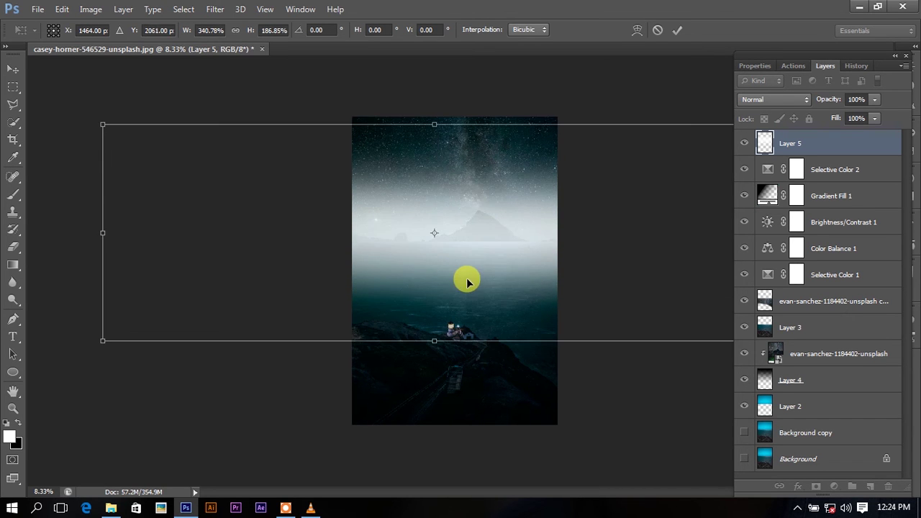
{"action": "left_click", "coordinate": [677, 30]}
- Set the glow layer to Lighten blending at 10% opacity
{"action": "left_click", "coordinate": [771, 99]}
{"action": "left_click", "coordinate": [770, 211]}
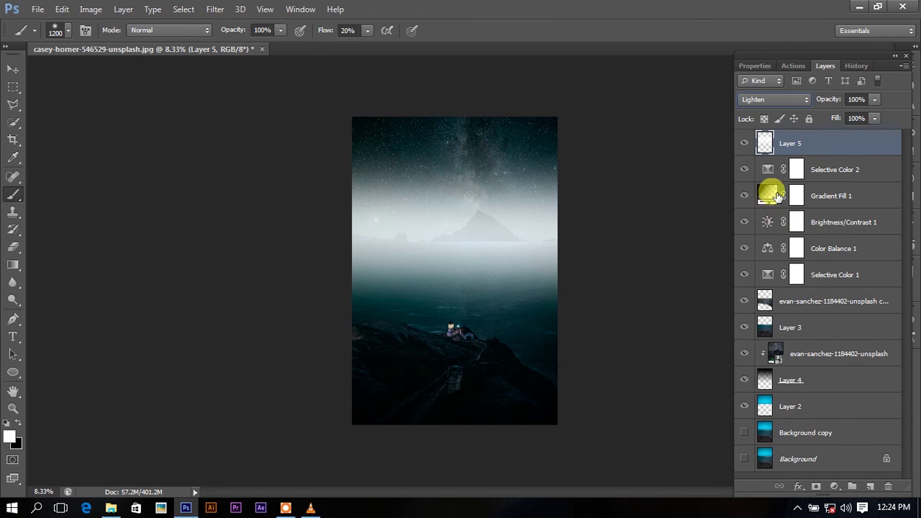
{"action": "left_click", "coordinate": [875, 100]}
{"action": "mouse_move", "coordinate": [878, 116]}
{"action": "left_mouse_down"}
{"action": "mouse_move", "coordinate": [806, 133]}
{"action": "mouse_move", "coordinate": [822, 124]}
{"action": "mouse_move", "coordinate": [815, 126]}
{"action": "left_mouse_up"}
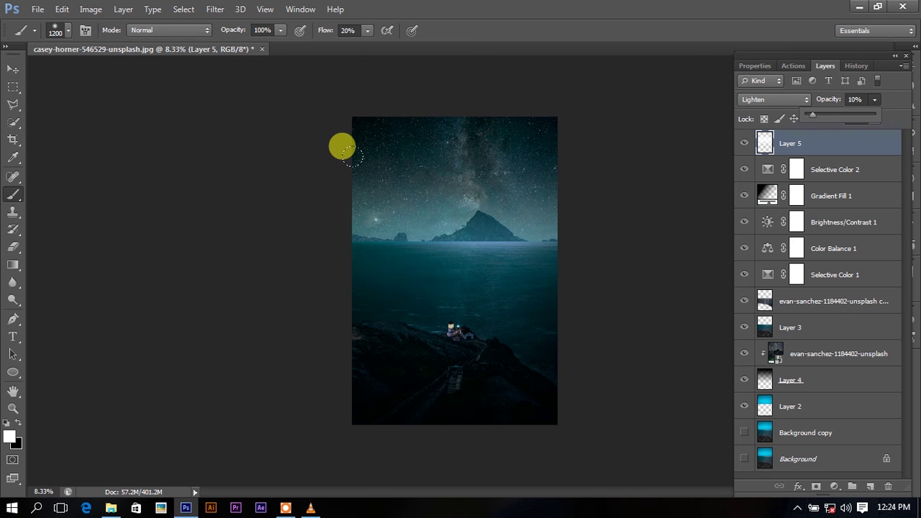
{"action": "left_click", "coordinate": [13, 69]}
- Minimize Photoshop and stop the Icecream Screen Recorder capture from its system-tray icon
{"action": "left_click", "coordinate": [860, 7]}
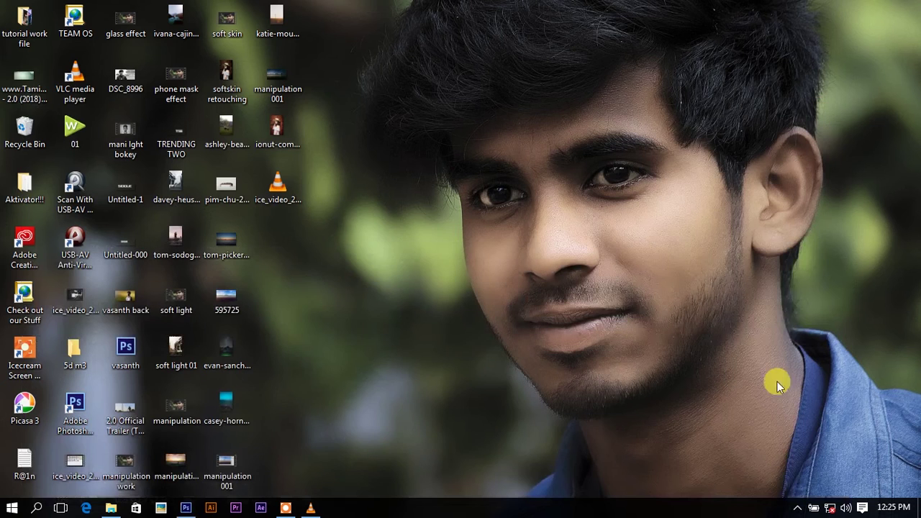
{"action": "left_click", "coordinate": [798, 508]}
{"action": "left_click", "coordinate": [766, 485]}
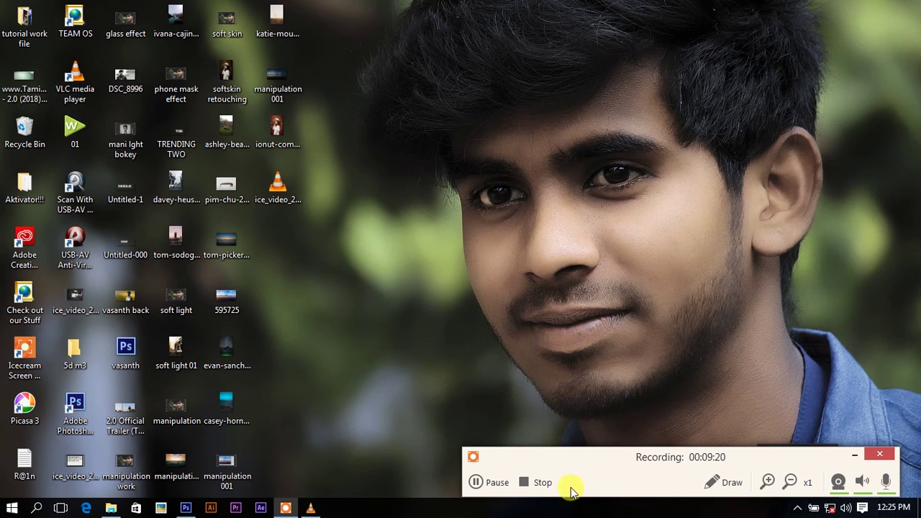
{"action": "left_click", "coordinate": [544, 484]}
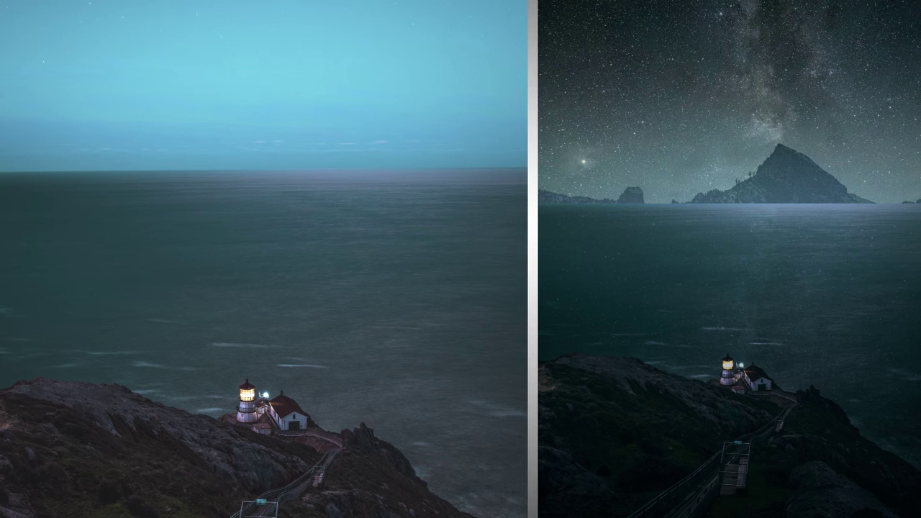